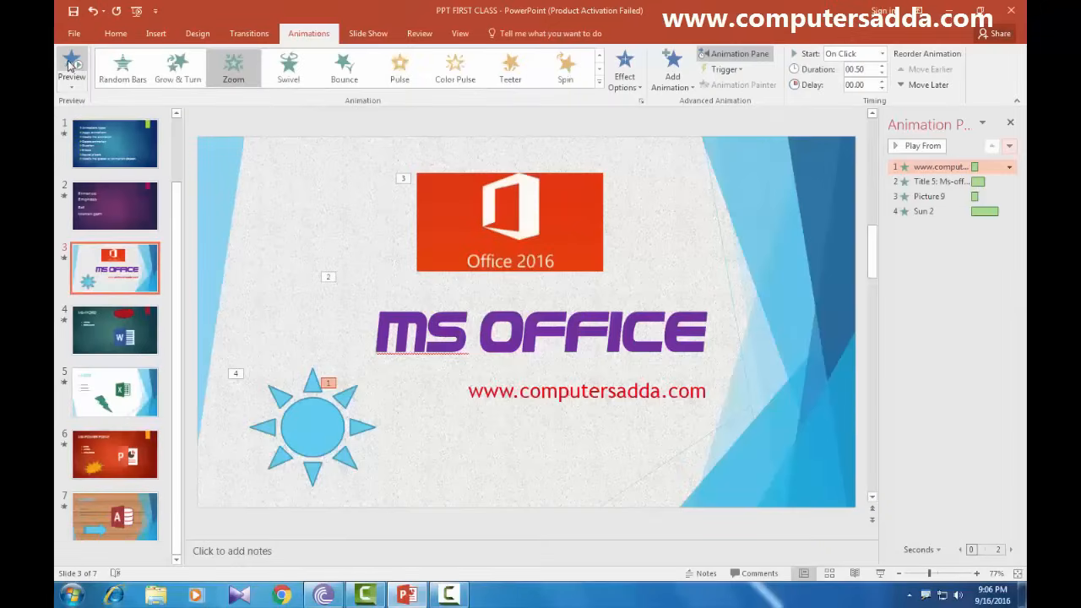
pyautogui.click(70, 65)
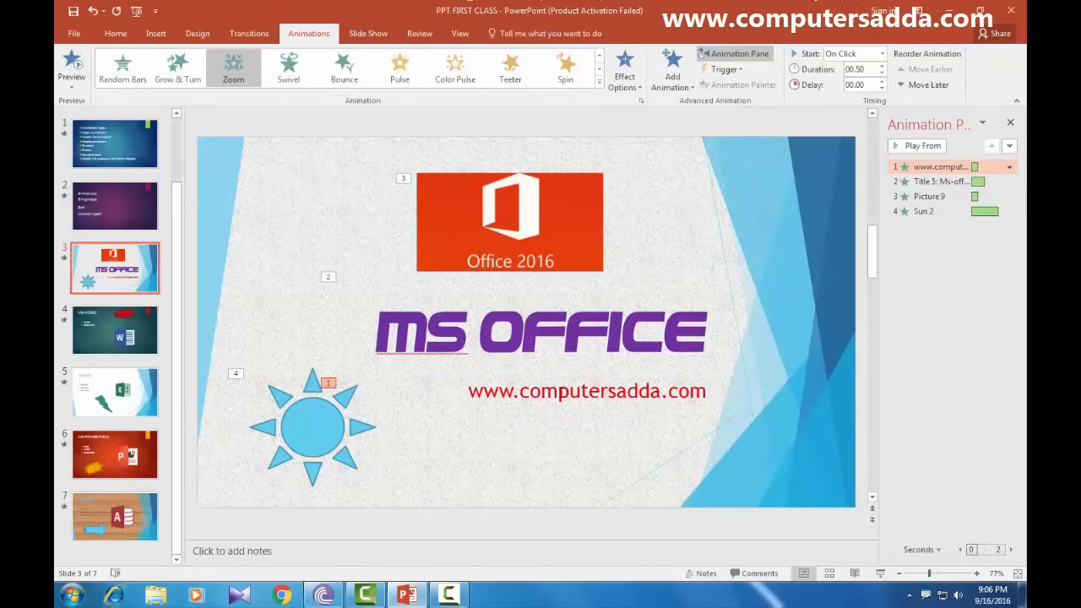
pyautogui.click(559, 391)
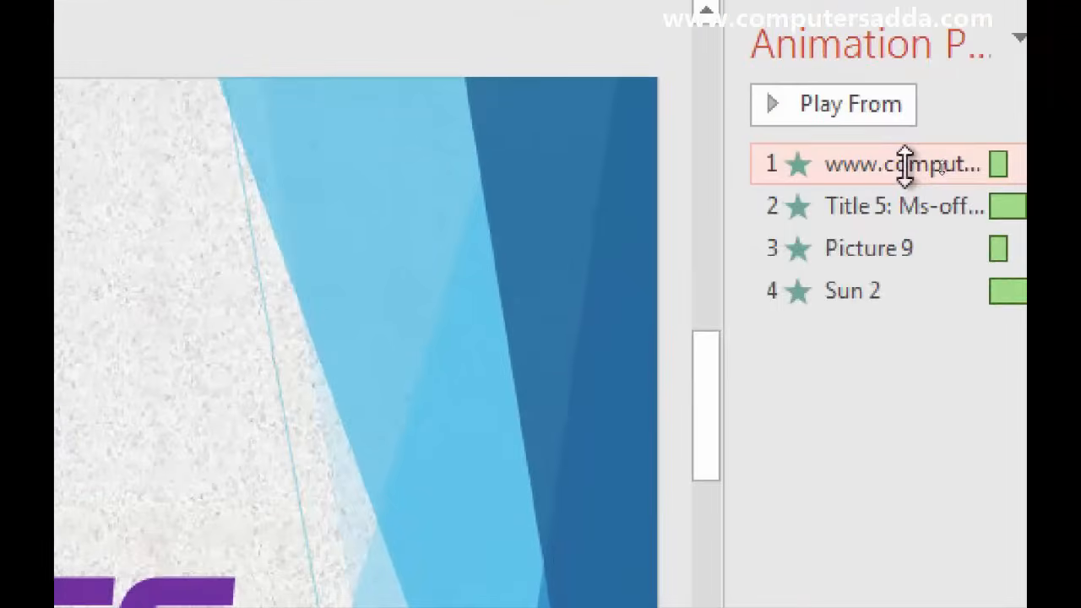
pyautogui.rightClick(942, 167)
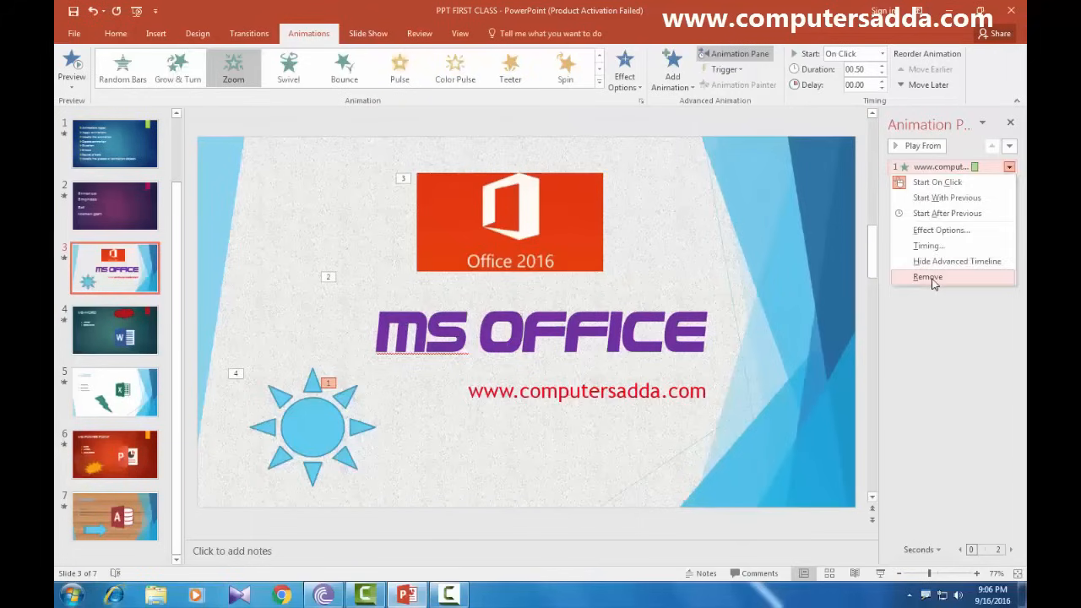
pyautogui.click(929, 278)
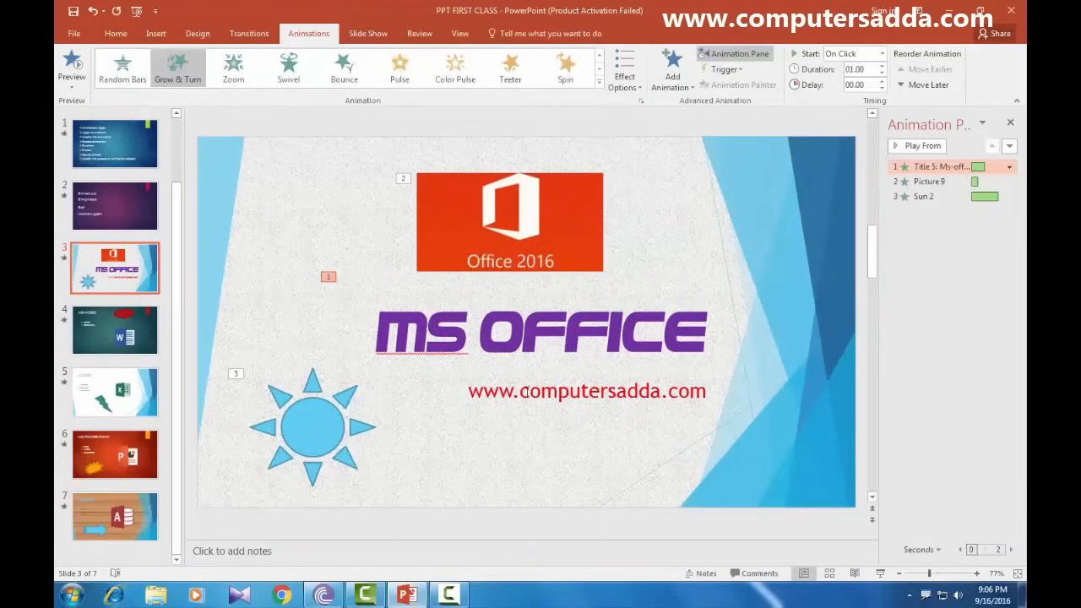
pyautogui.click(561, 393)
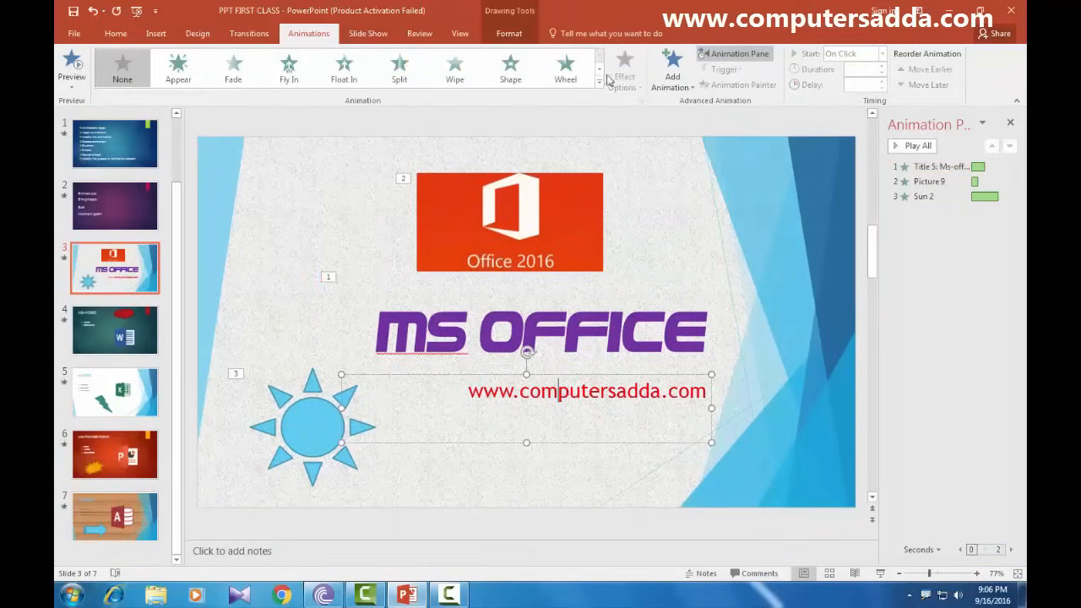
pyautogui.click(565, 72)
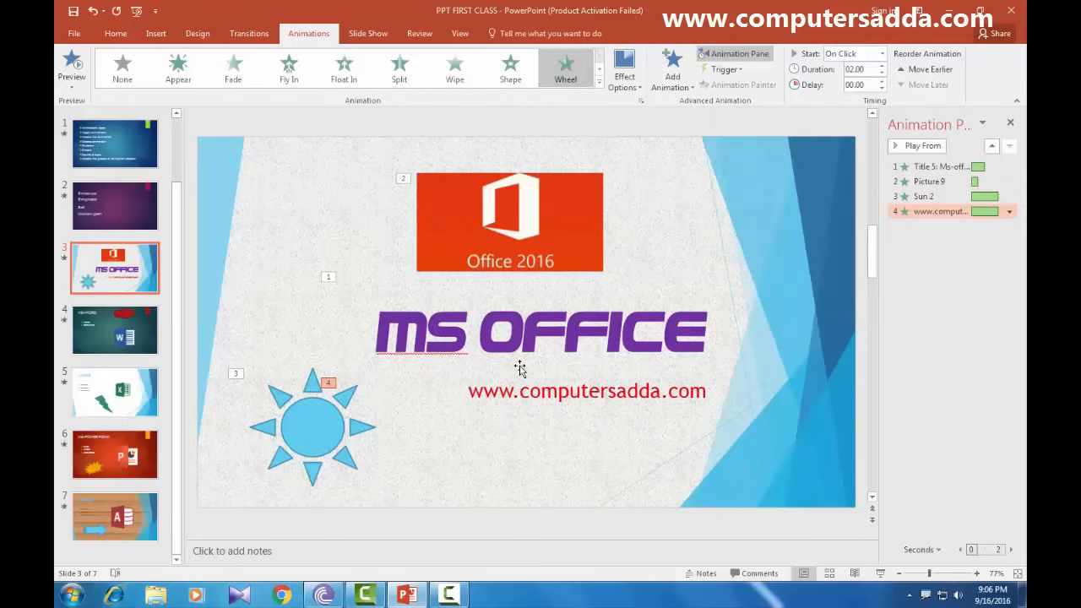
# Examine the sound choices and timing settings in the sun shape's Bounce effect options, leaving them as they are.
pyautogui.click(336, 424)
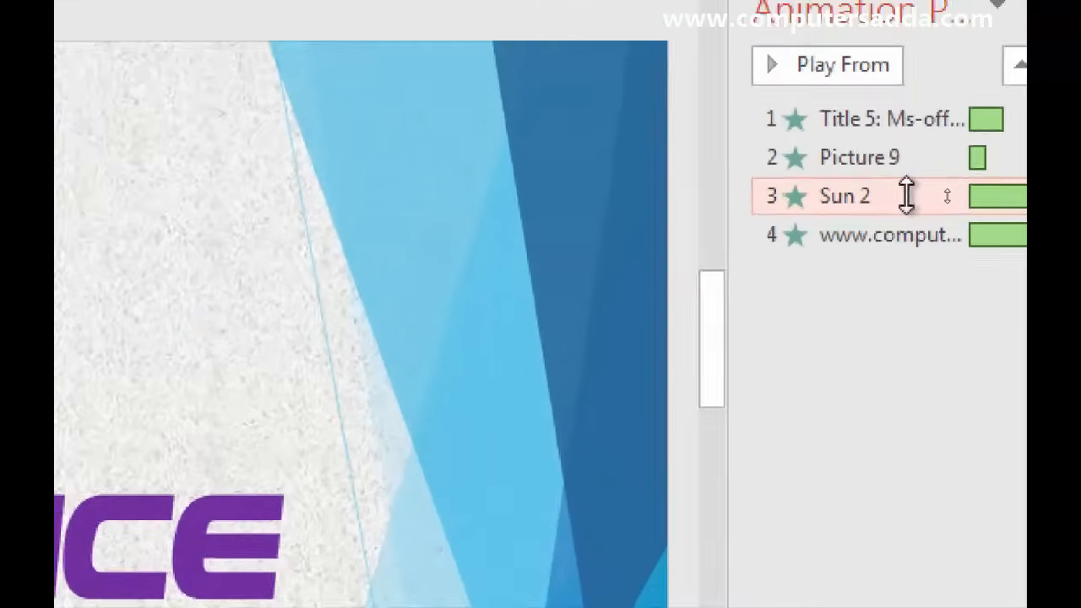
pyautogui.rightClick(925, 198)
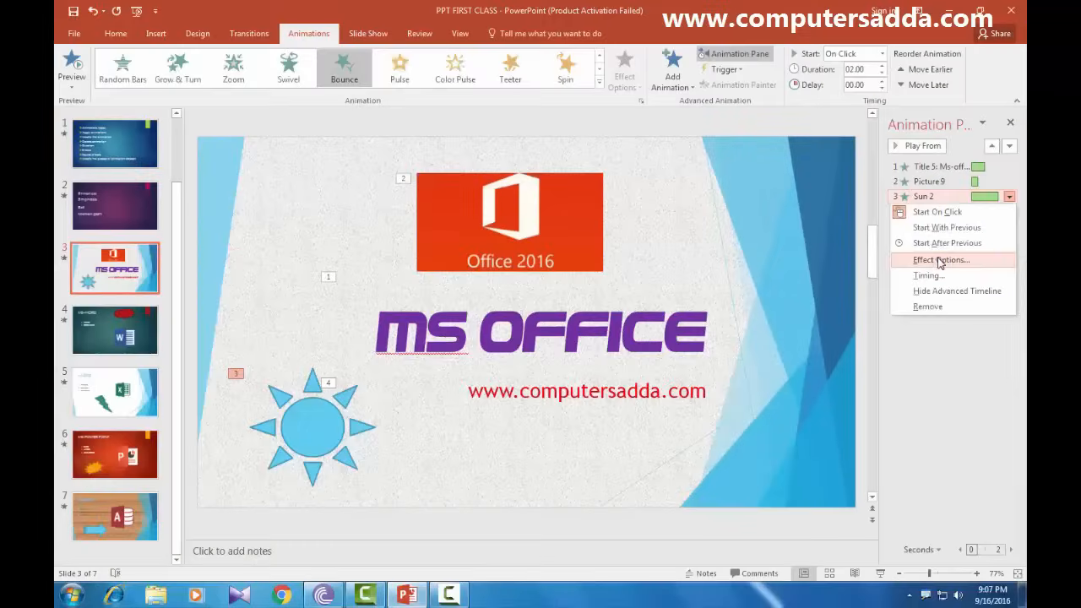
pyautogui.click(883, 389)
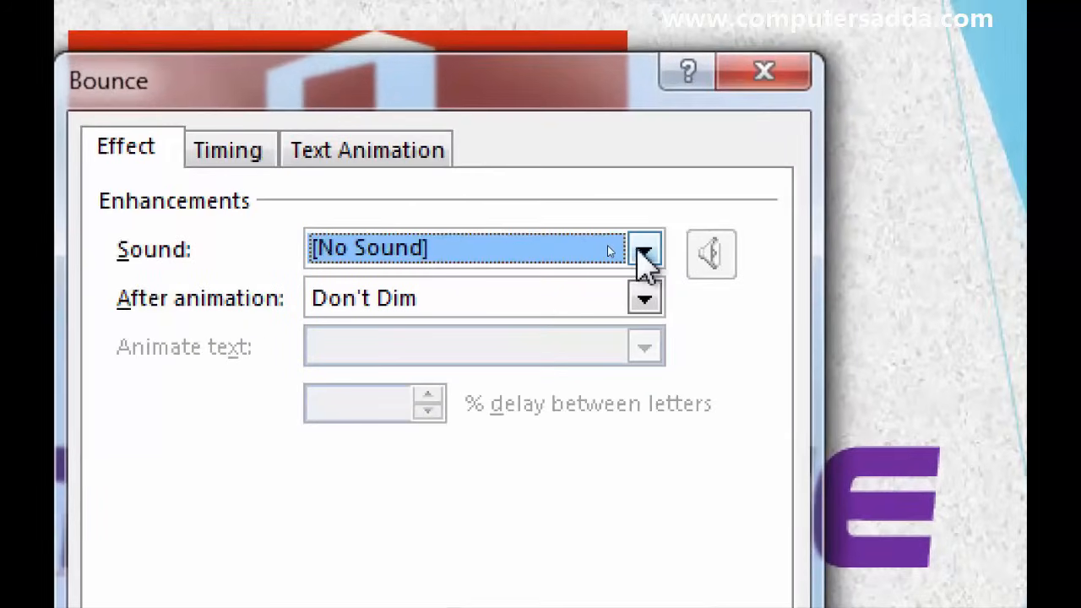
pyautogui.click(644, 252)
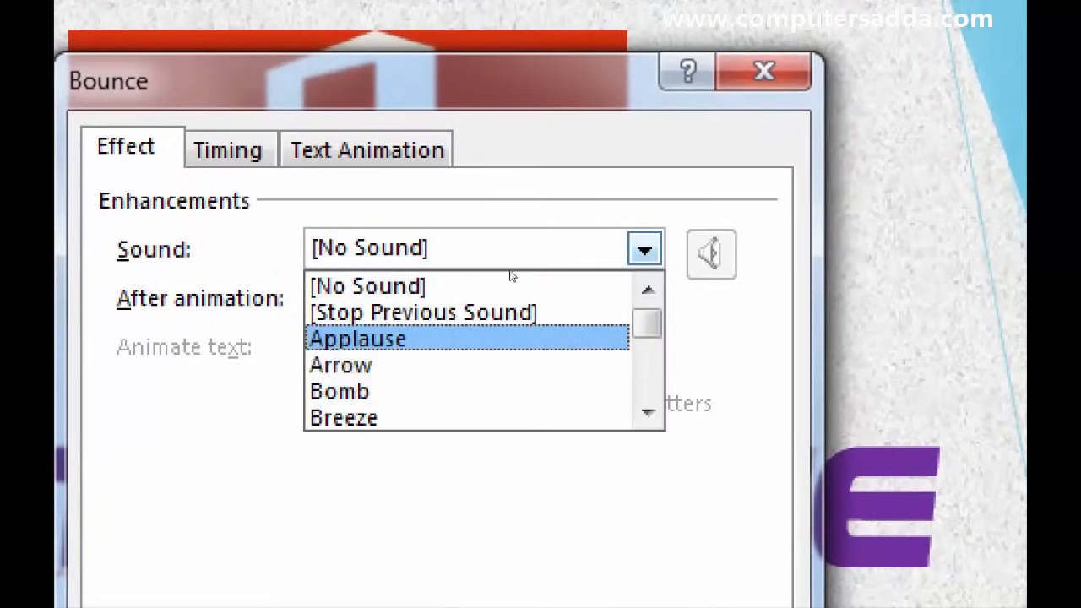
pyautogui.click(649, 249)
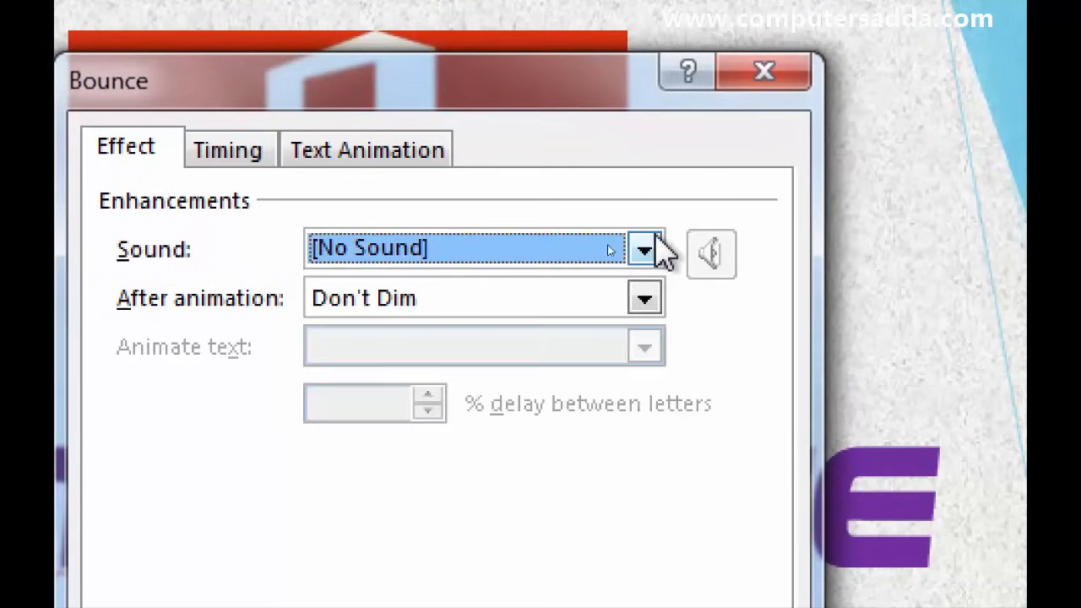
pyautogui.click(227, 158)
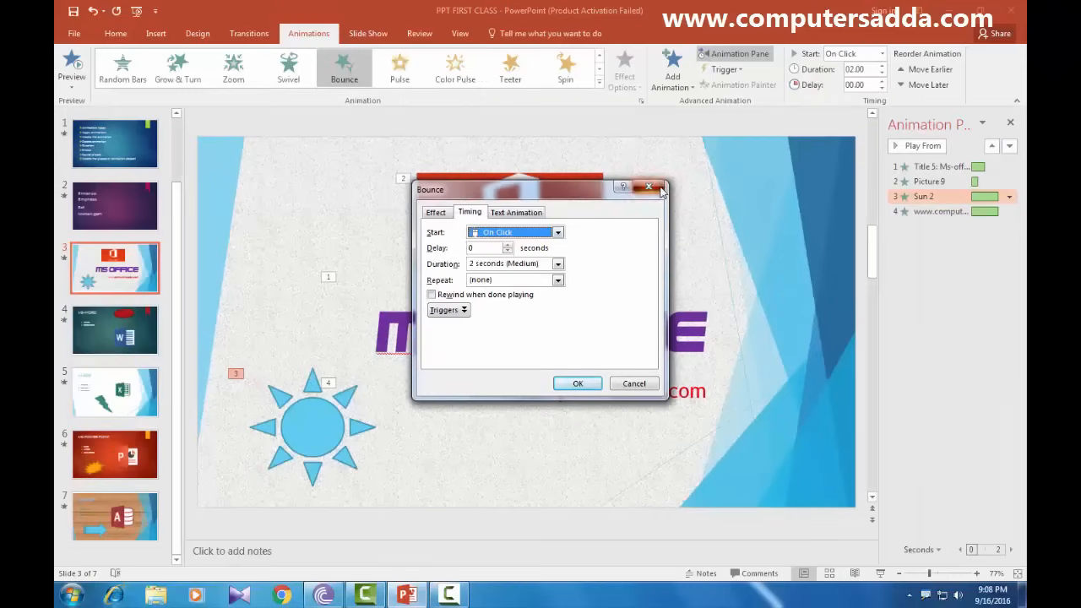
pyautogui.click(657, 187)
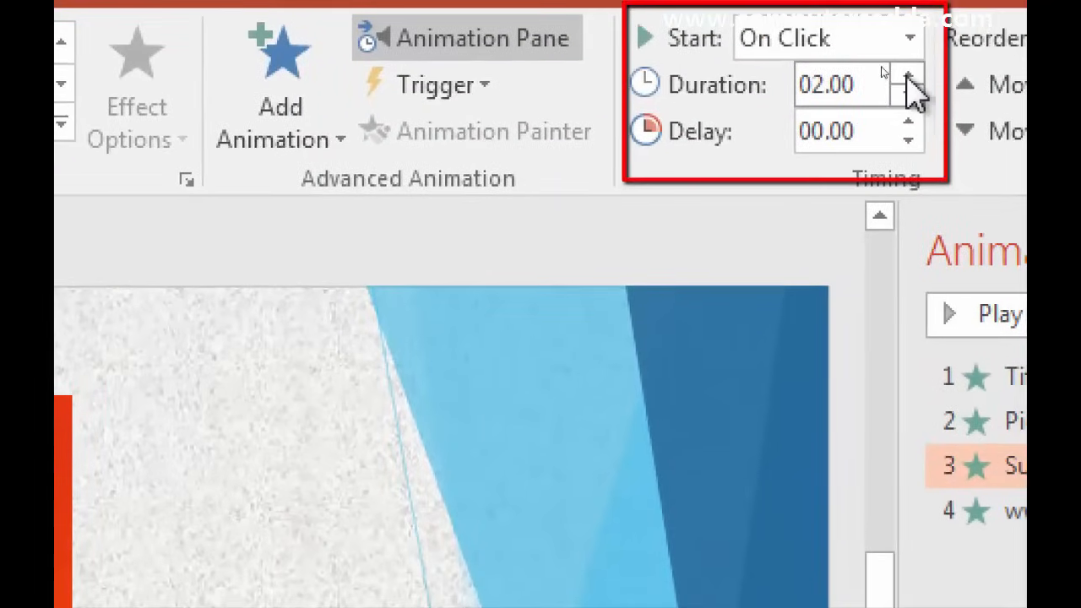
# Set the duration of the sun shape's Bounce animation to 04.25 and preview it.
pyautogui.click(909, 76)
pyautogui.click(908, 76)
pyautogui.click(908, 76)
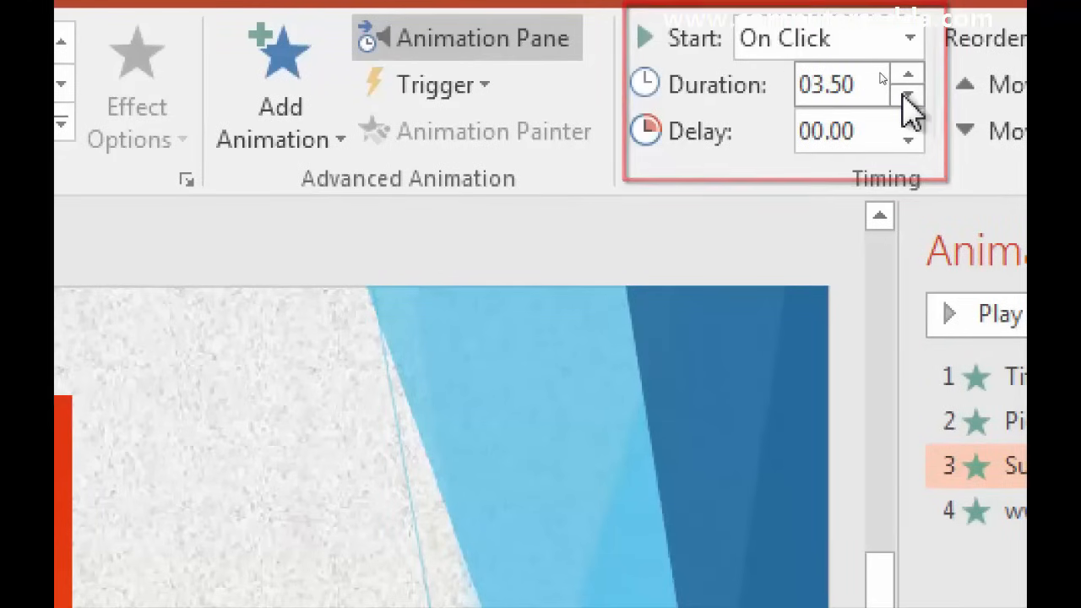
pyautogui.click(909, 76)
pyautogui.click(909, 79)
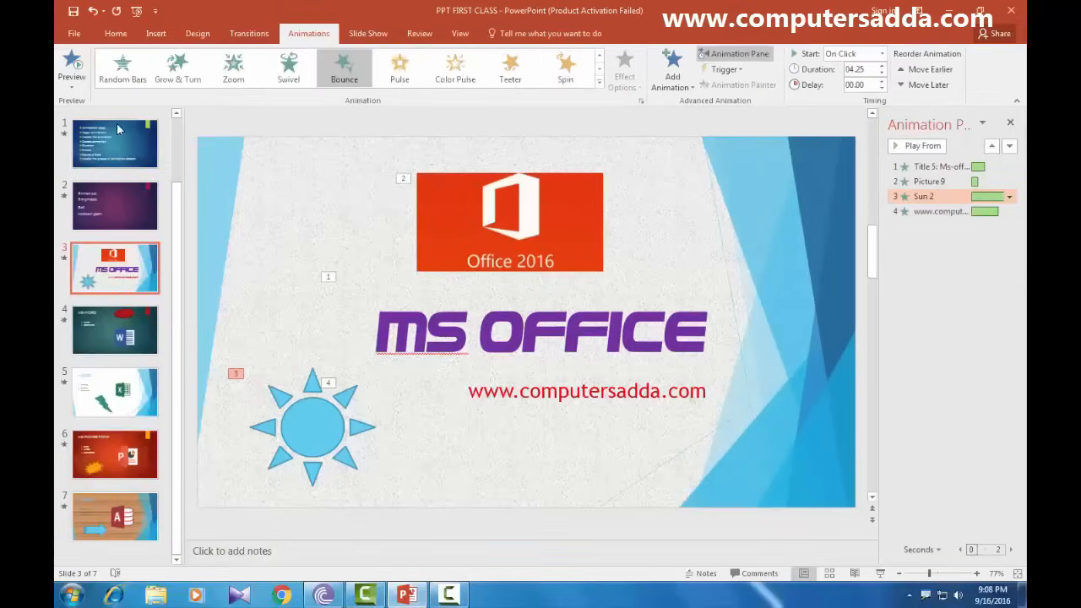
pyautogui.click(75, 68)
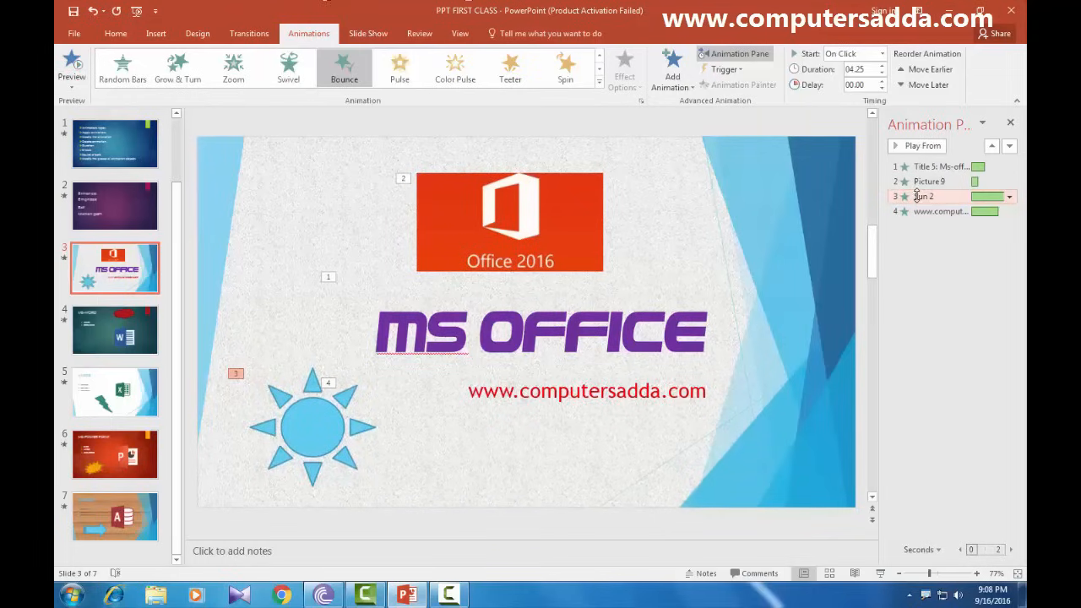
# Shorten the duration of the sun shape's Bounce animation to 01.00 and preview it.
pyautogui.click(880, 75)
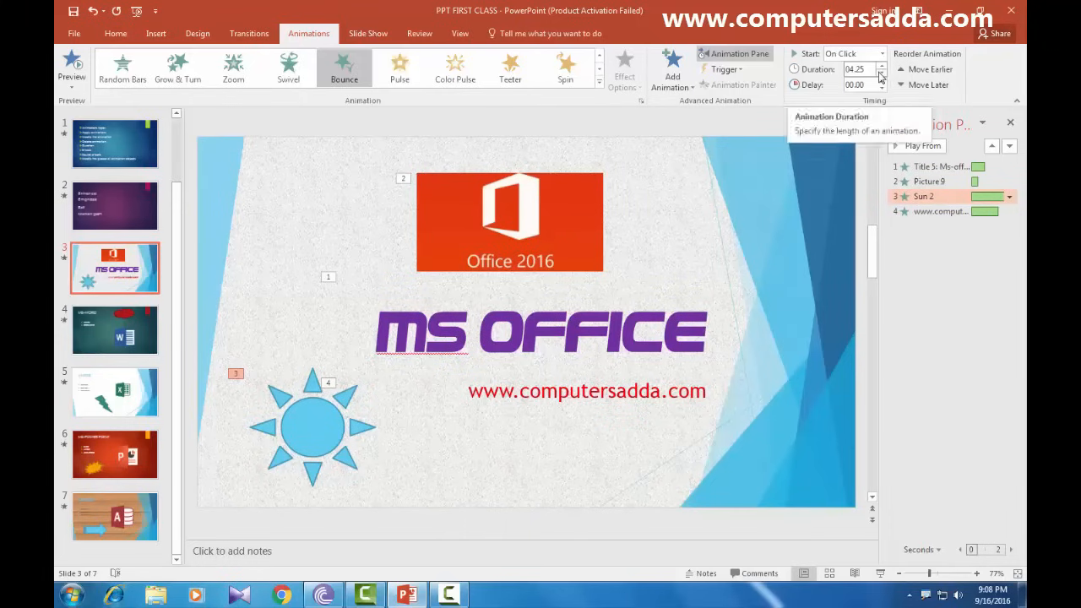
pyautogui.click(879, 76)
pyautogui.click(879, 75)
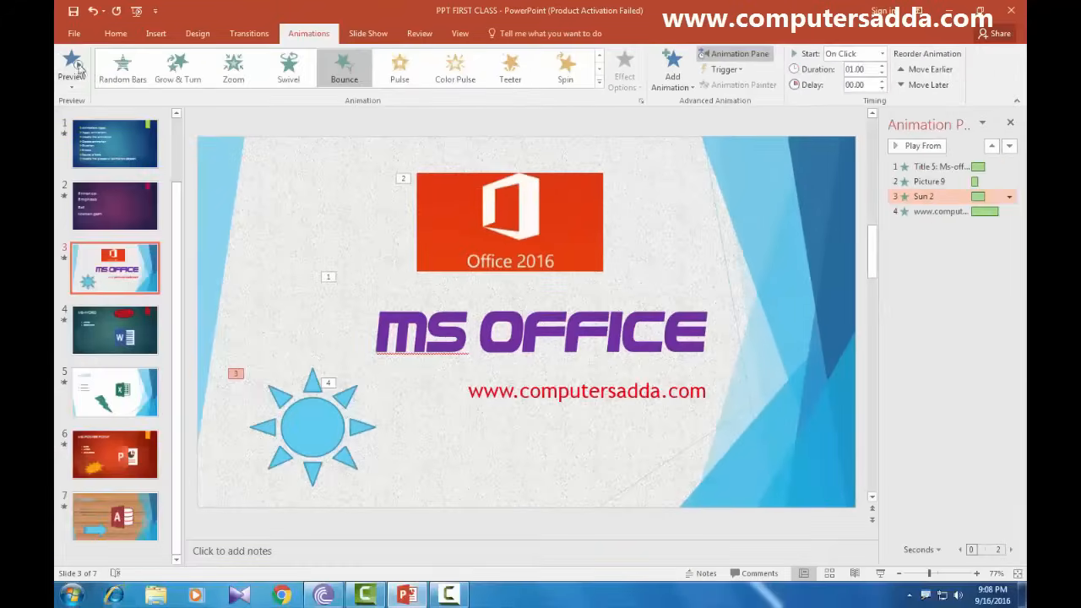
pyautogui.click(73, 66)
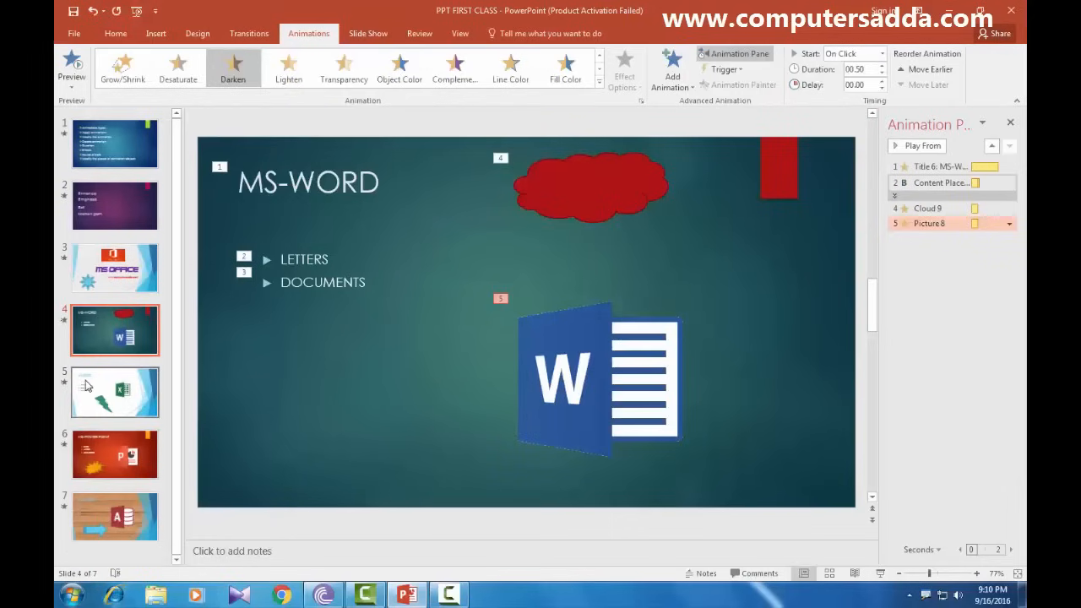
# Add the Fade entrance animation to the MS-EXCEL title on slide 5.
pyautogui.click(87, 386)
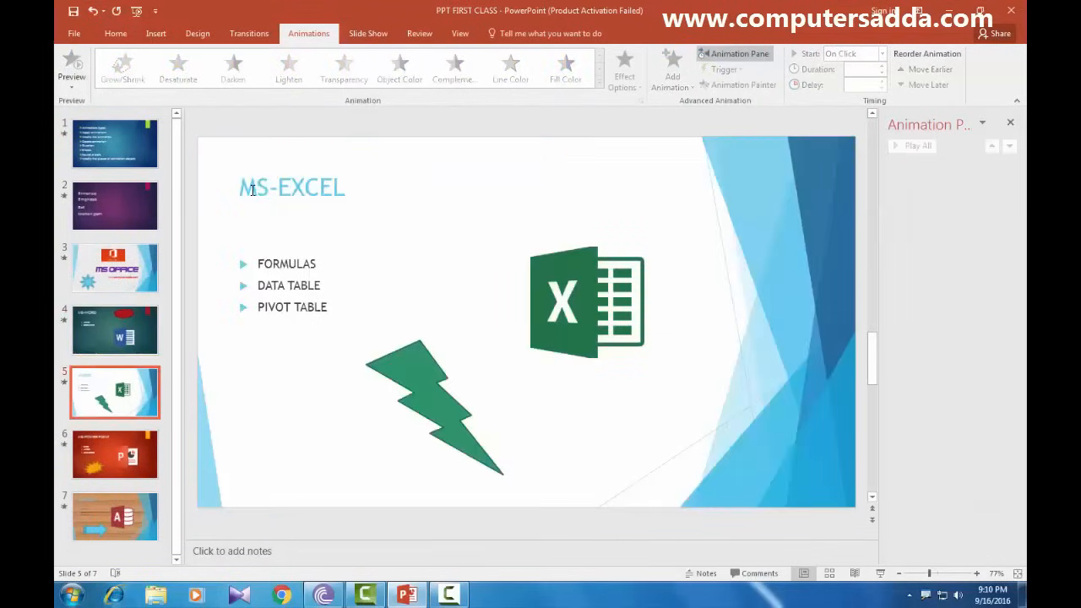
pyautogui.click(257, 189)
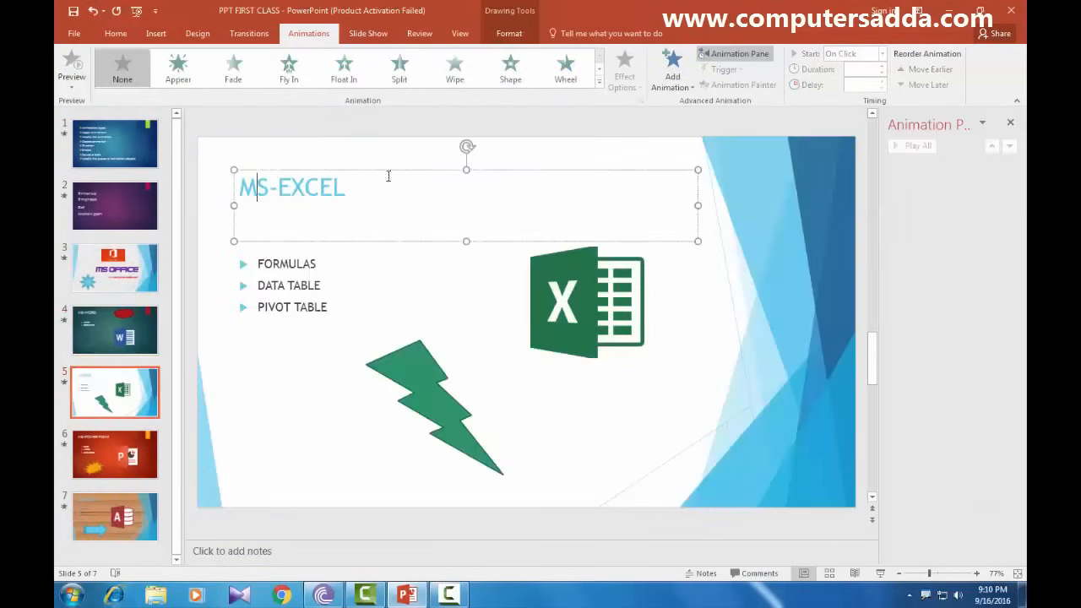
pyautogui.click(681, 82)
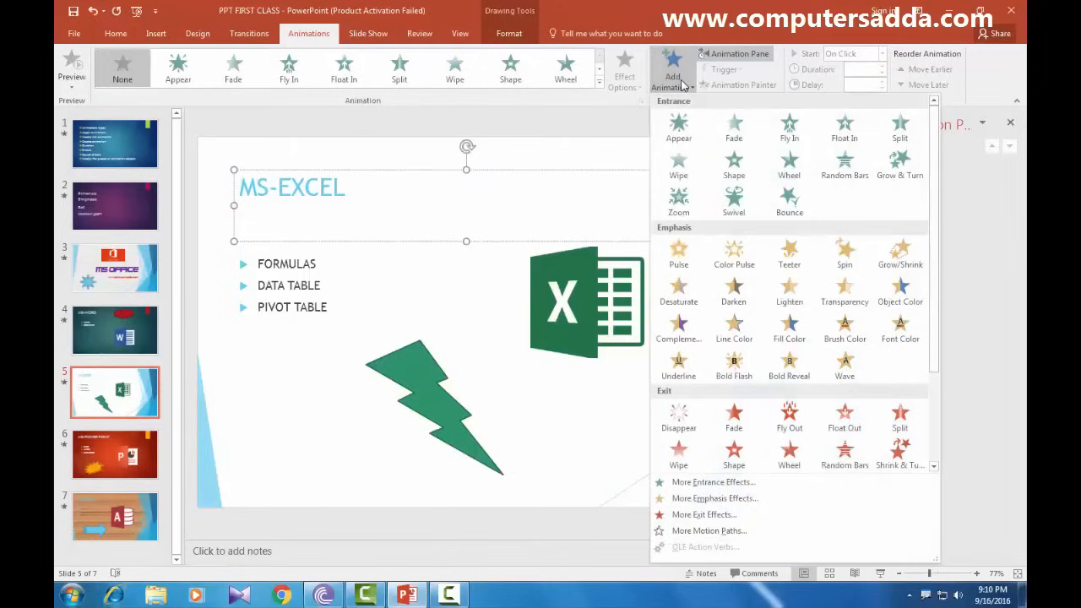
pyautogui.click(727, 124)
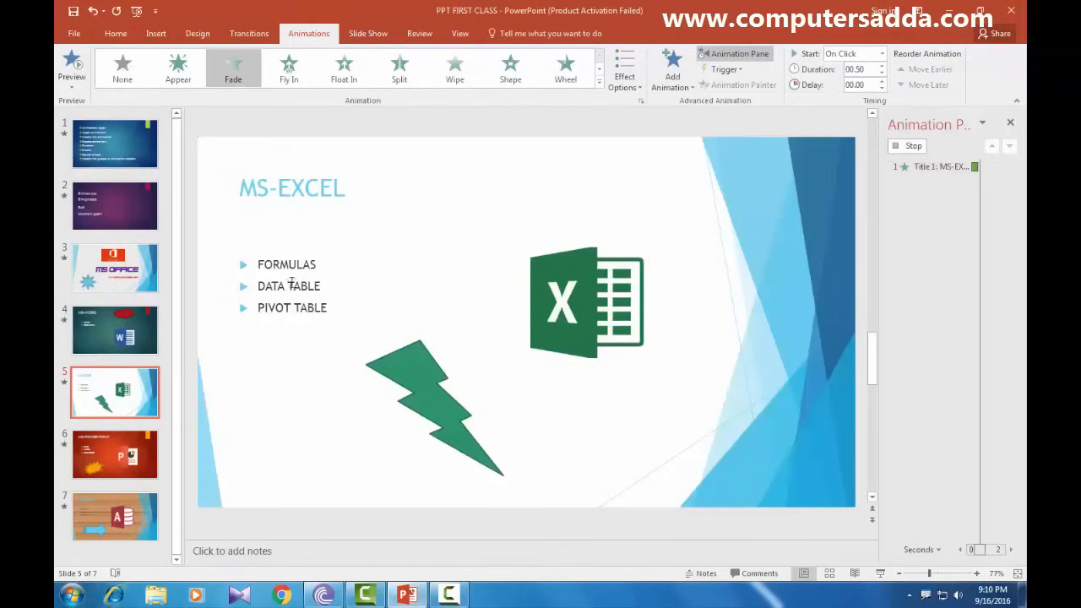
# Add the Grow/Shrink emphasis animation to the bulleted list of Formulas, Data Table and Pivot Table.
pyautogui.click(270, 265)
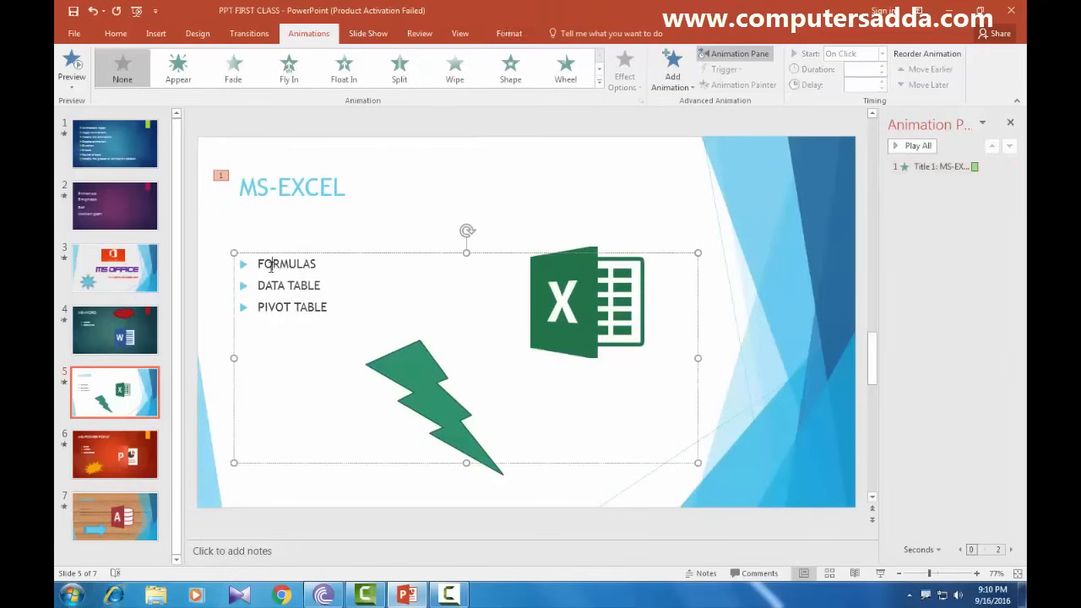
pyautogui.click(673, 70)
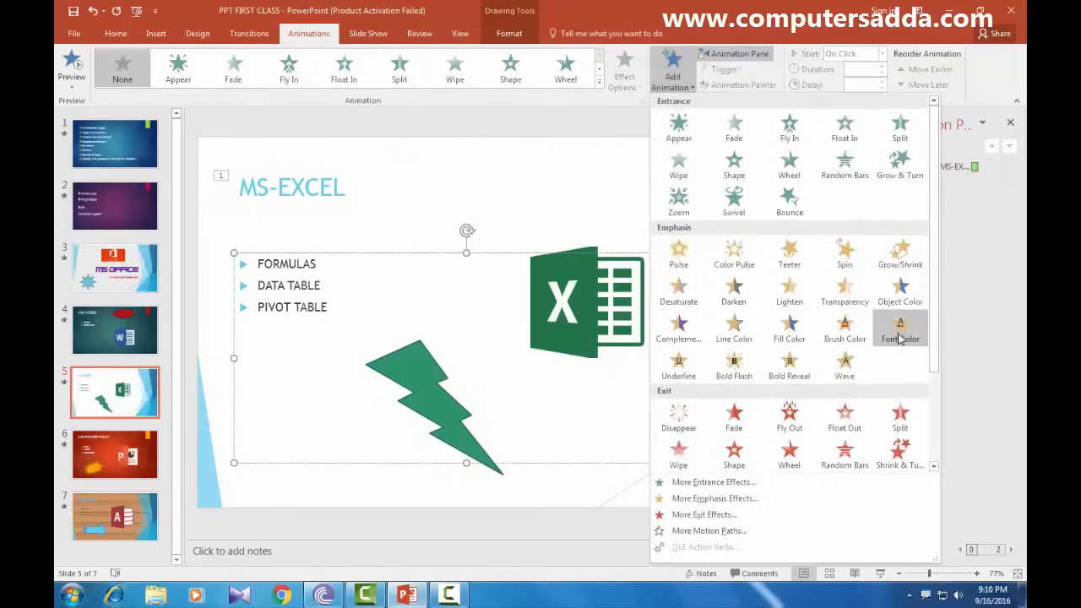
pyautogui.click(900, 253)
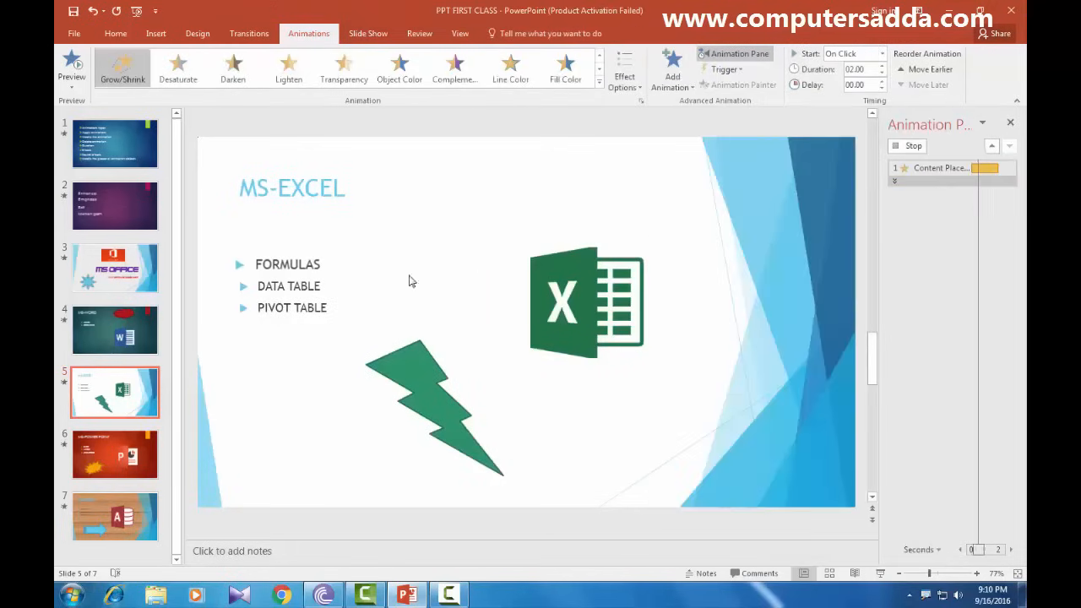
# Add the Shrink & Turn exit animation to the Excel logo picture on slide 5.
pyautogui.click(588, 292)
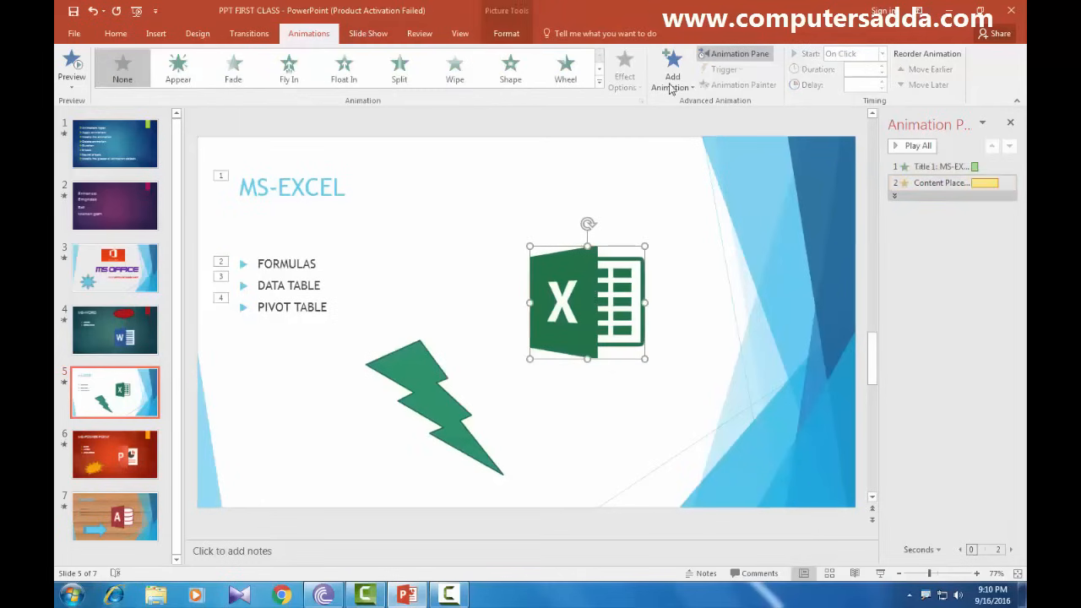
pyautogui.click(673, 69)
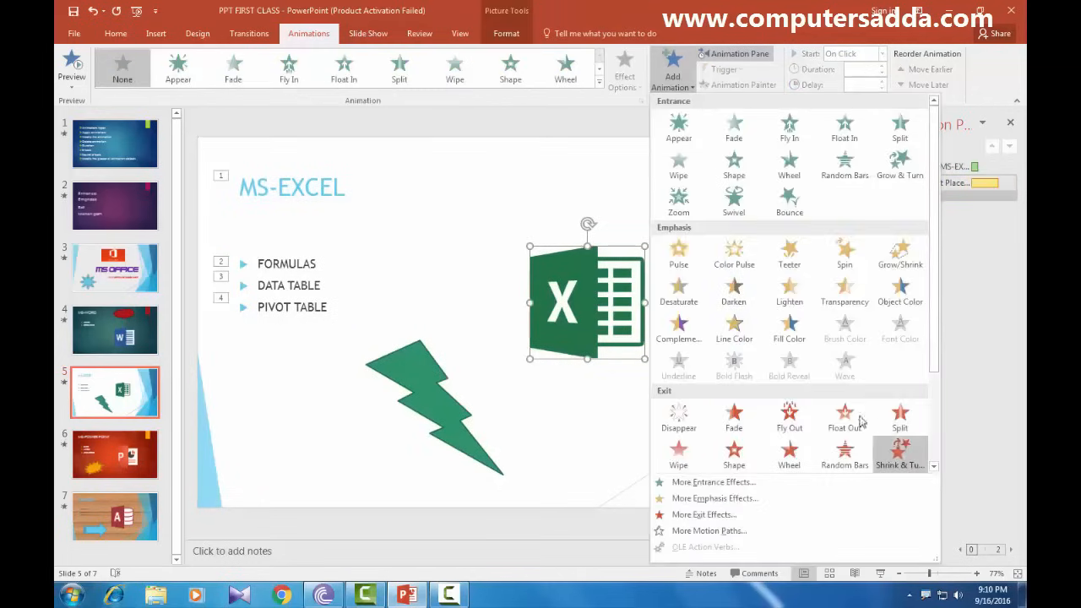
pyautogui.click(900, 454)
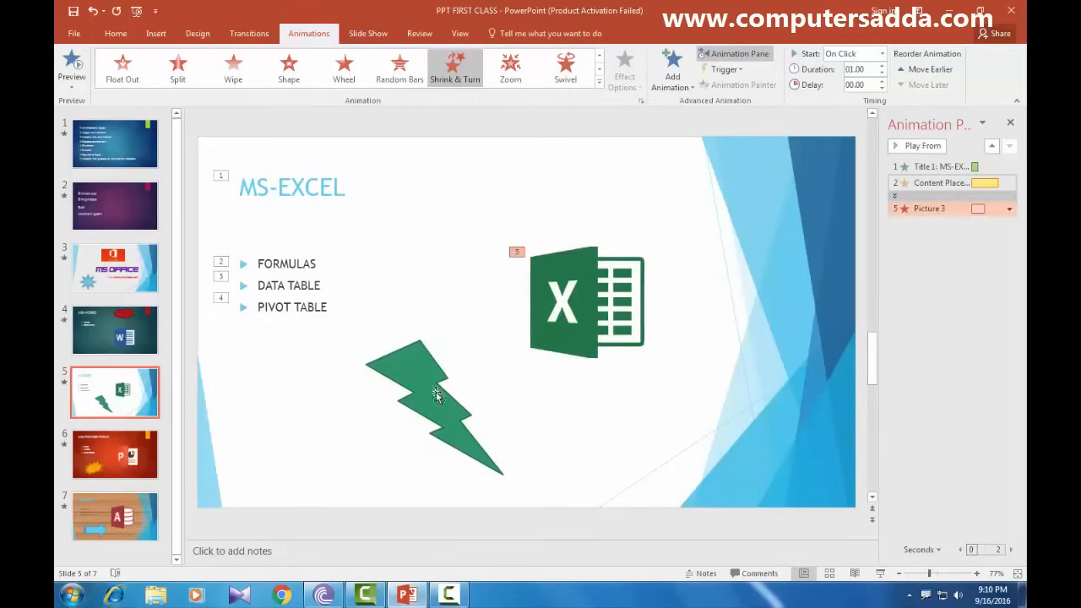
pyautogui.click(599, 83)
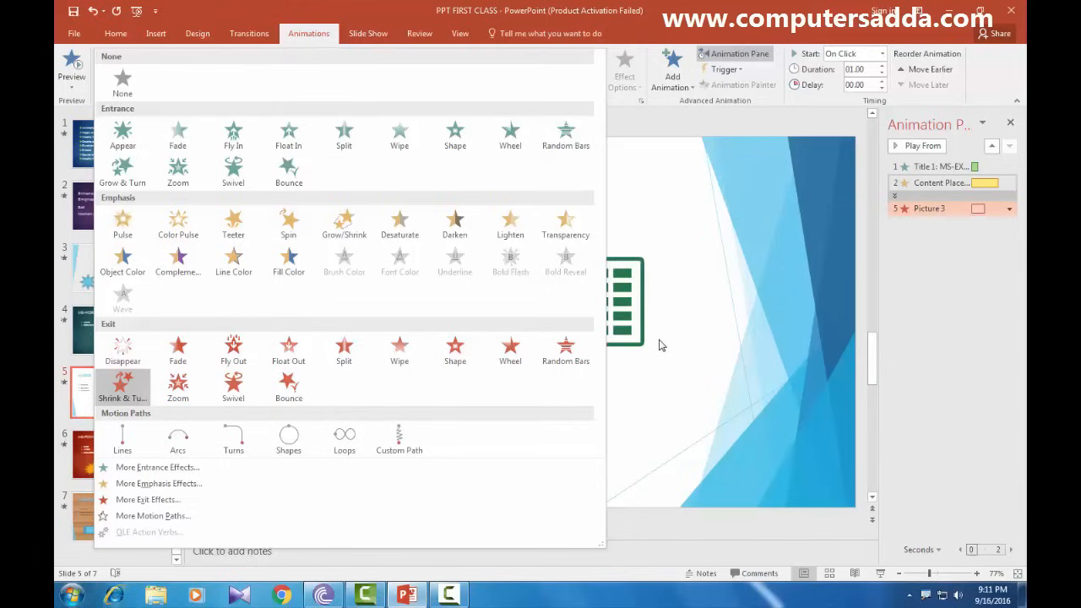
pyautogui.click(681, 316)
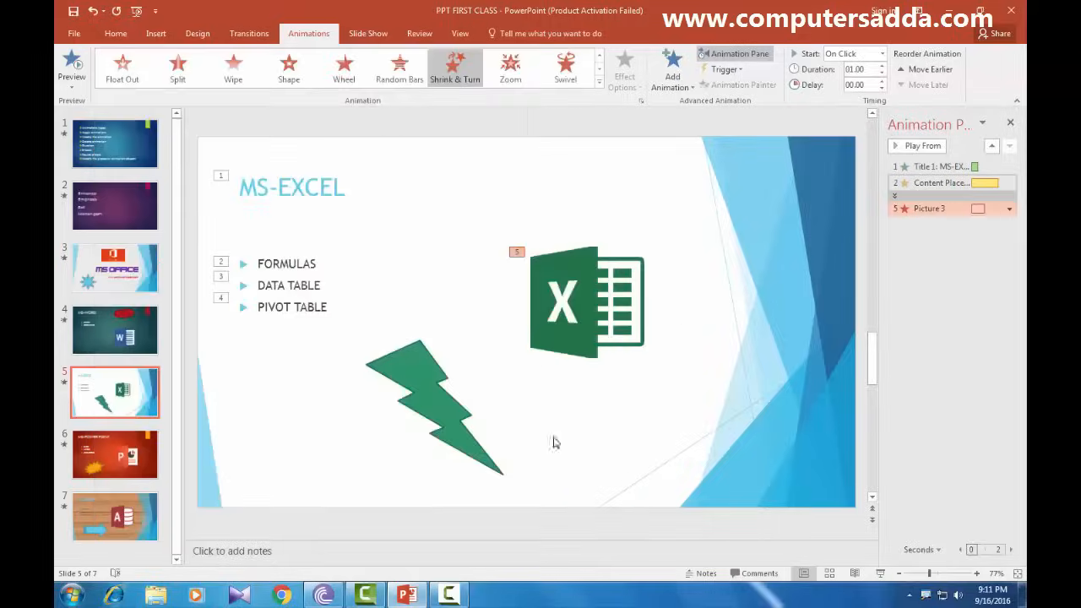
# Add a freehand Custom Path motion animation to the lightning bolt on slide 5, running below the Excel logo, and preview it.
pyautogui.click(436, 393)
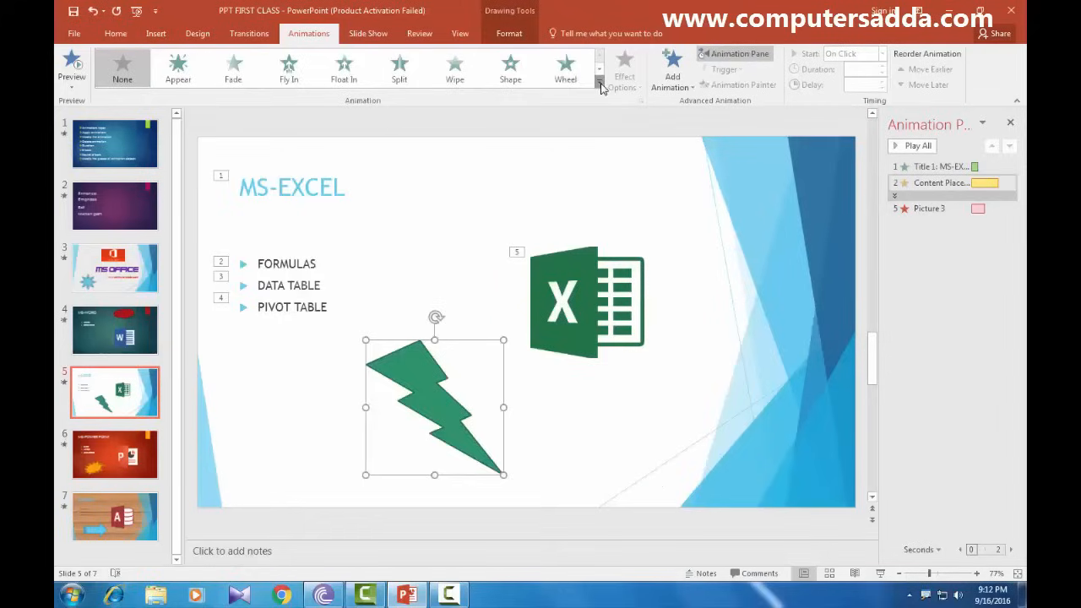
pyautogui.click(600, 86)
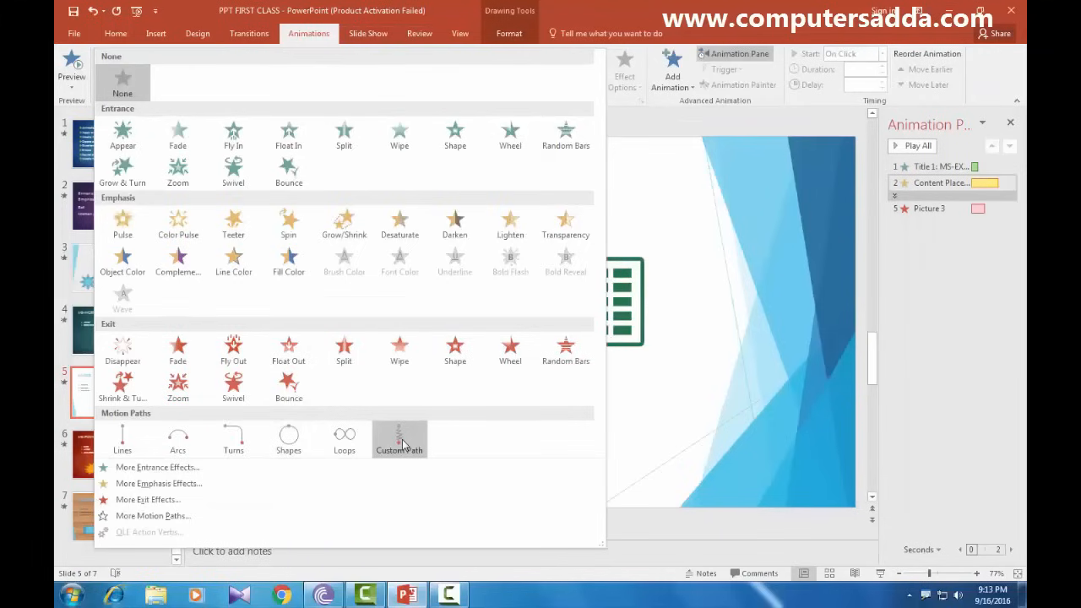
pyautogui.click(547, 446)
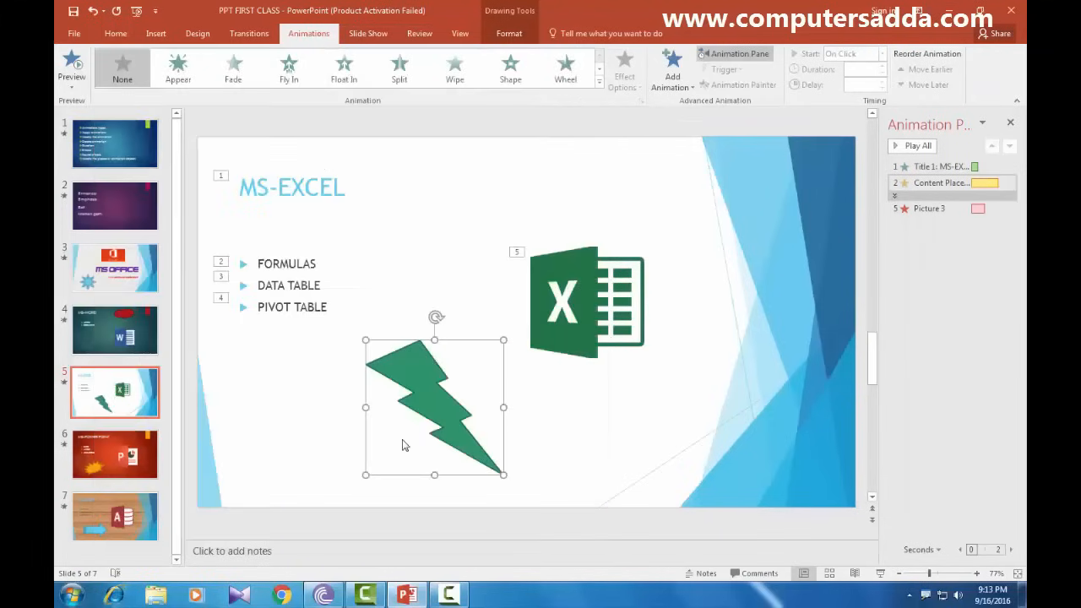
pyautogui.click(528, 467)
pyautogui.moveTo(558, 373)
pyautogui.mouseDown()
pyautogui.moveTo(512, 425)
pyautogui.moveTo(675, 396)
pyautogui.mouseUp()
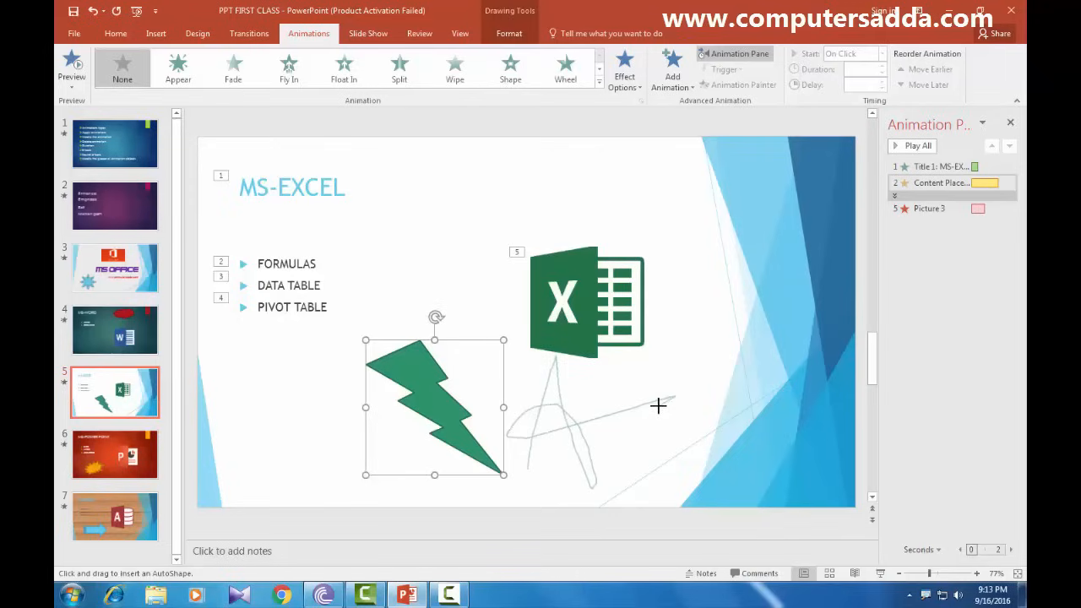
pyautogui.doubleClick(657, 406)
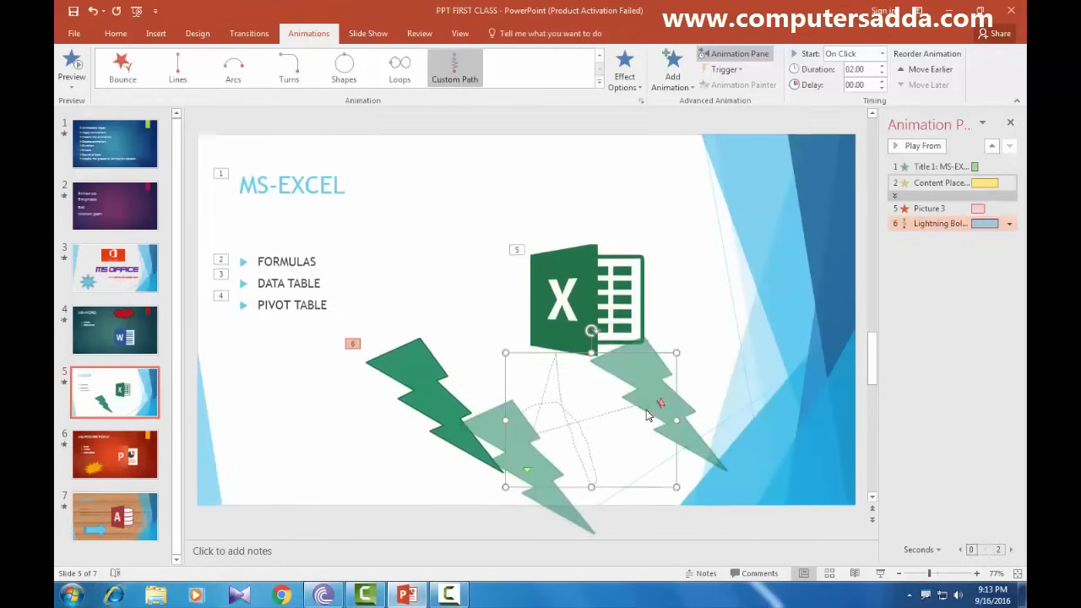
pyautogui.click(71, 64)
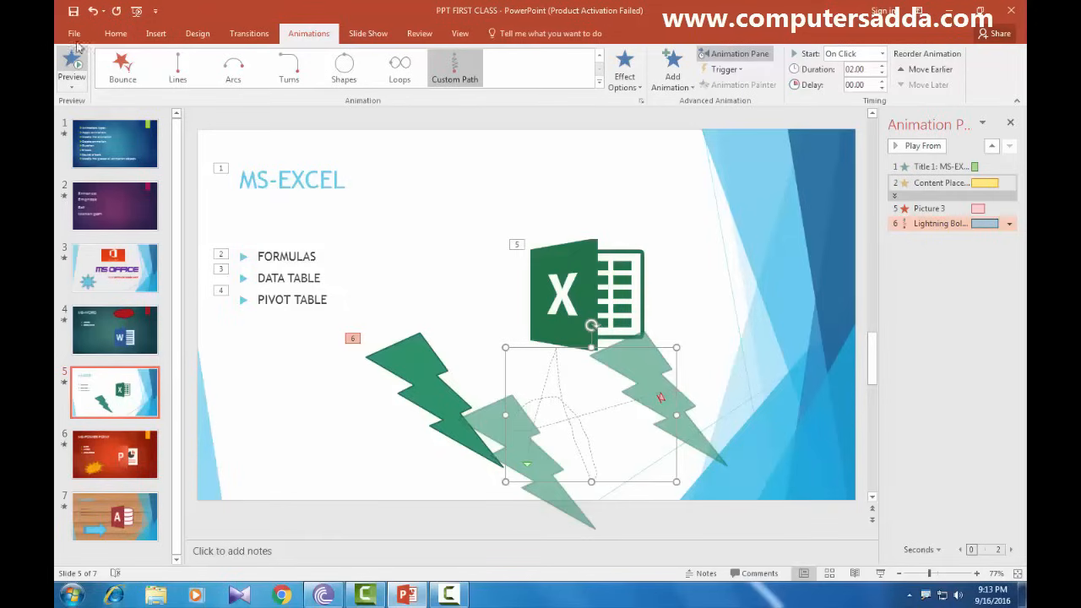
# Go to the first slide and start Rehearse Timings for the slide show.
pyautogui.click(87, 148)
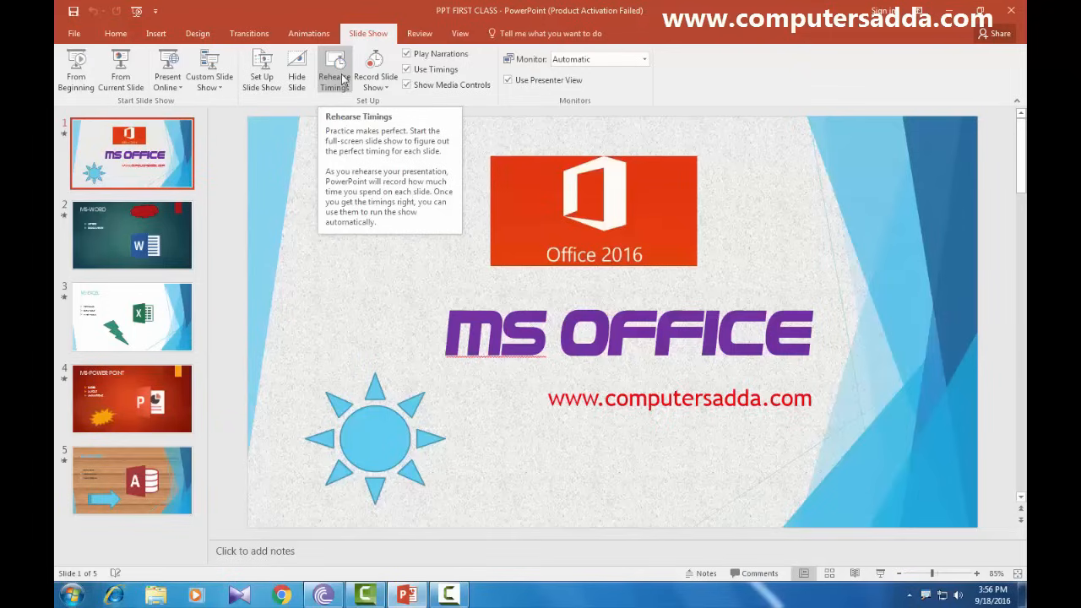
pyautogui.click(335, 71)
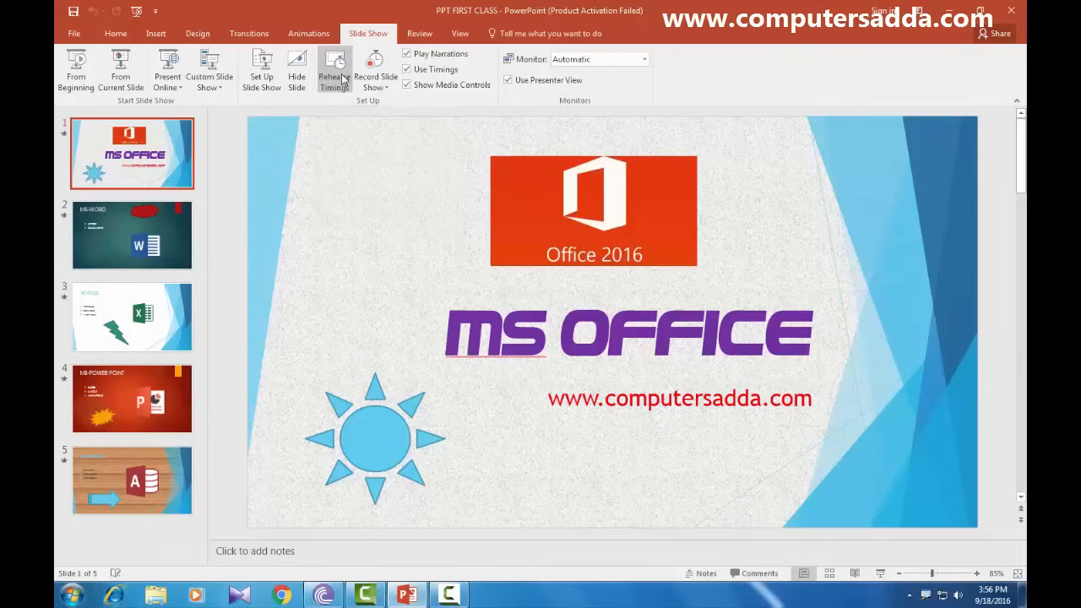
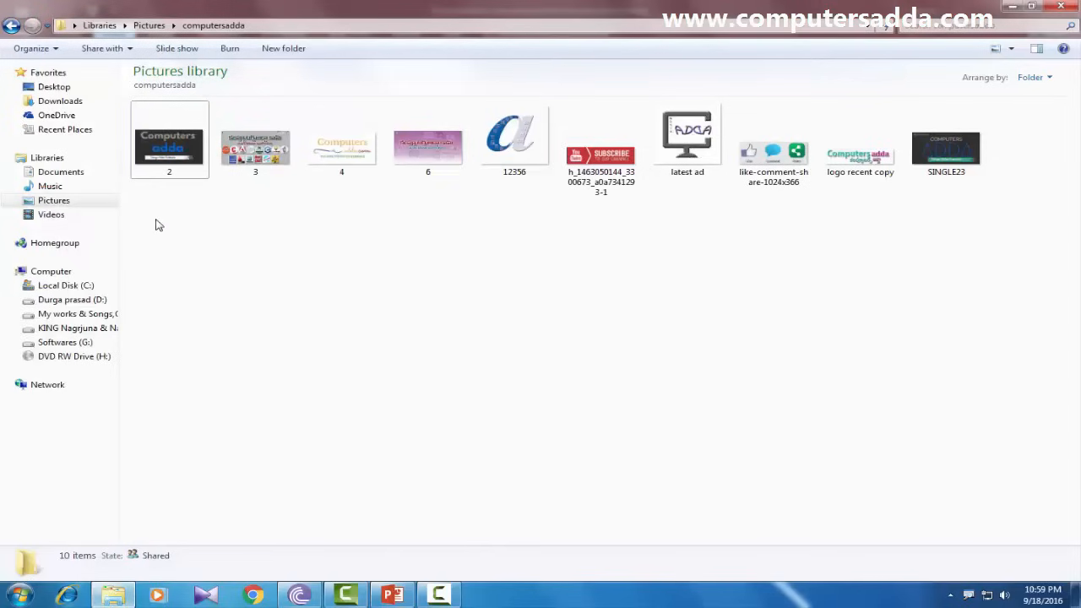
# Look over the pictures in the computersadda folder of the Pictures library.
pyautogui.moveTo(263, 223); pyautogui.dragTo(946, 106)
pyautogui.click(676, 276)
pyautogui.moveTo(162, 158)
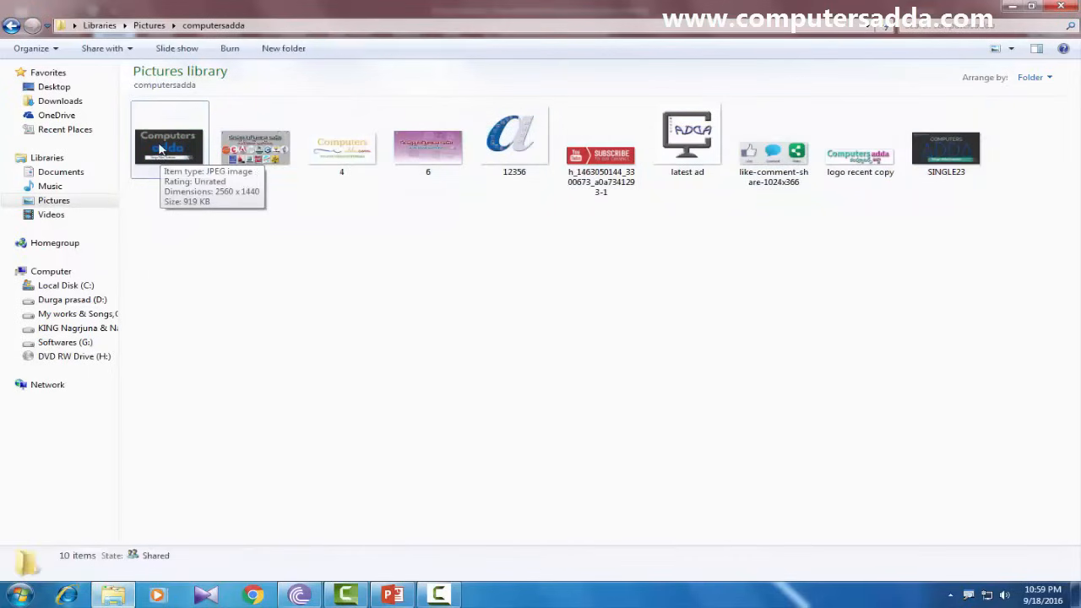
# Switch to PowerPoint and start a new photo album.
pyautogui.click(392, 596)
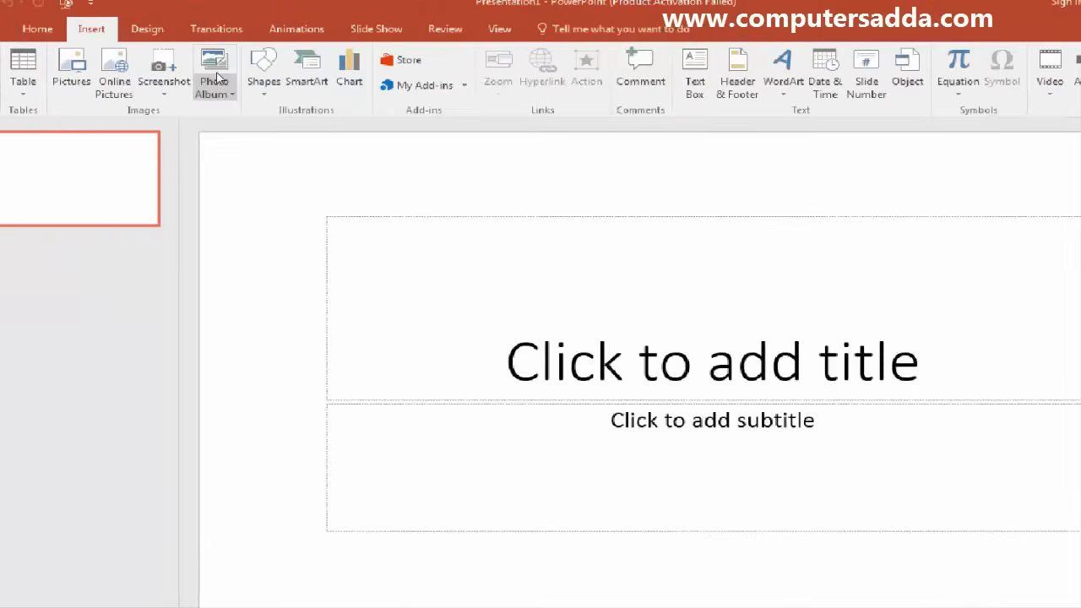
pyautogui.click(217, 80)
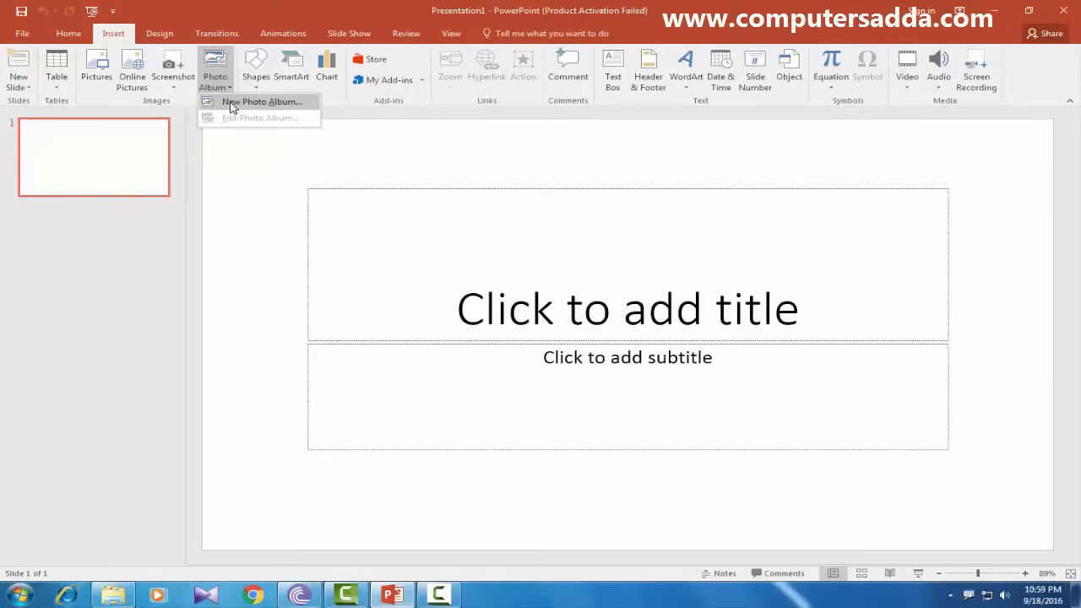
pyautogui.click(232, 102)
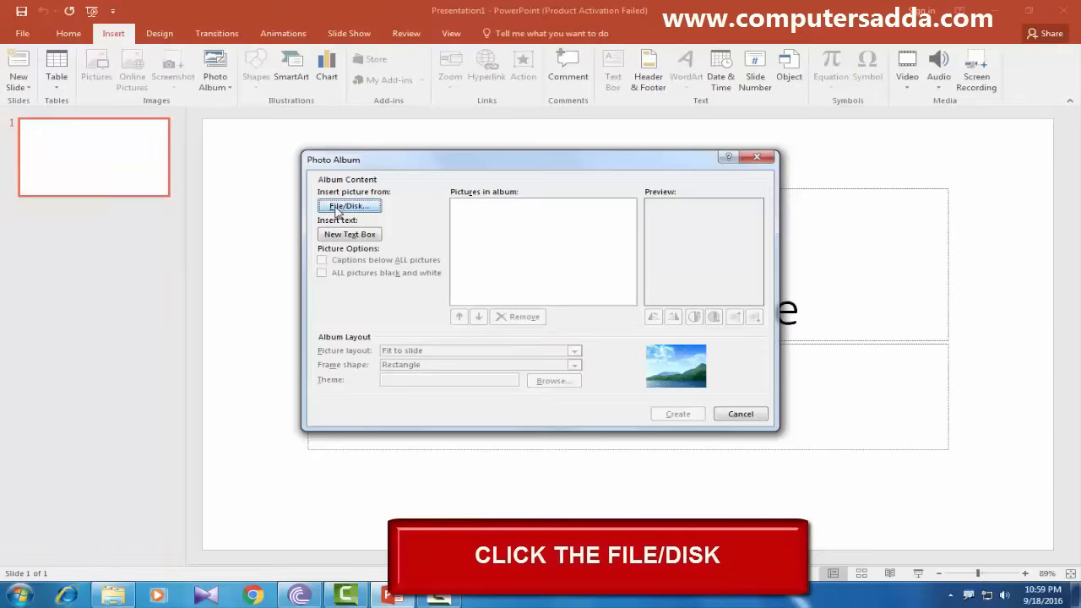
# Insert all pictures from the computersadda folder in the Pictures library into the album and create it.
pyautogui.click(335, 207)
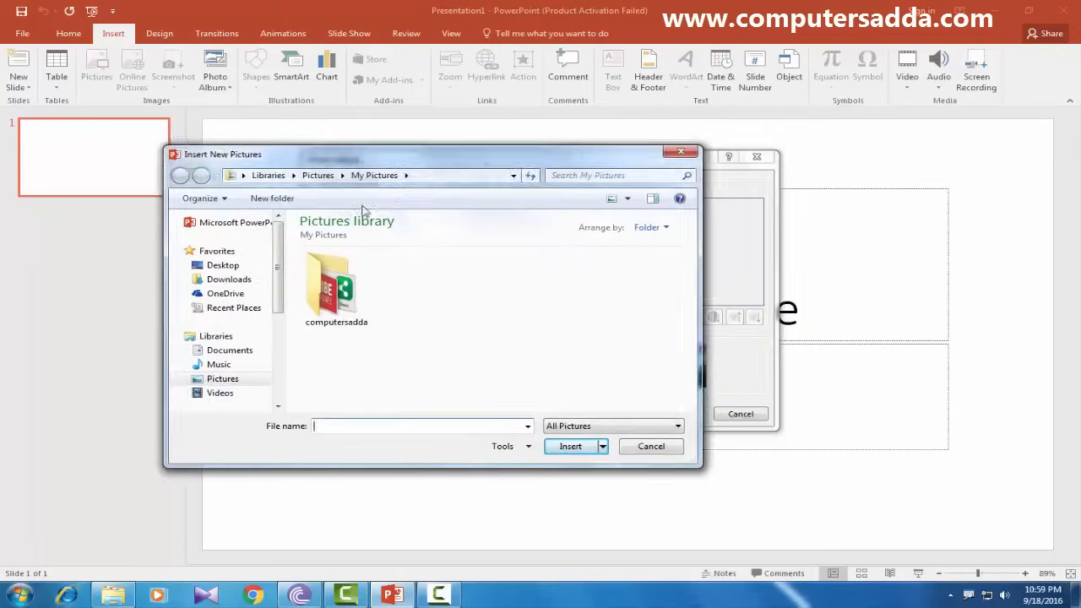
pyautogui.moveTo(376, 154); pyautogui.dragTo(405, 159)
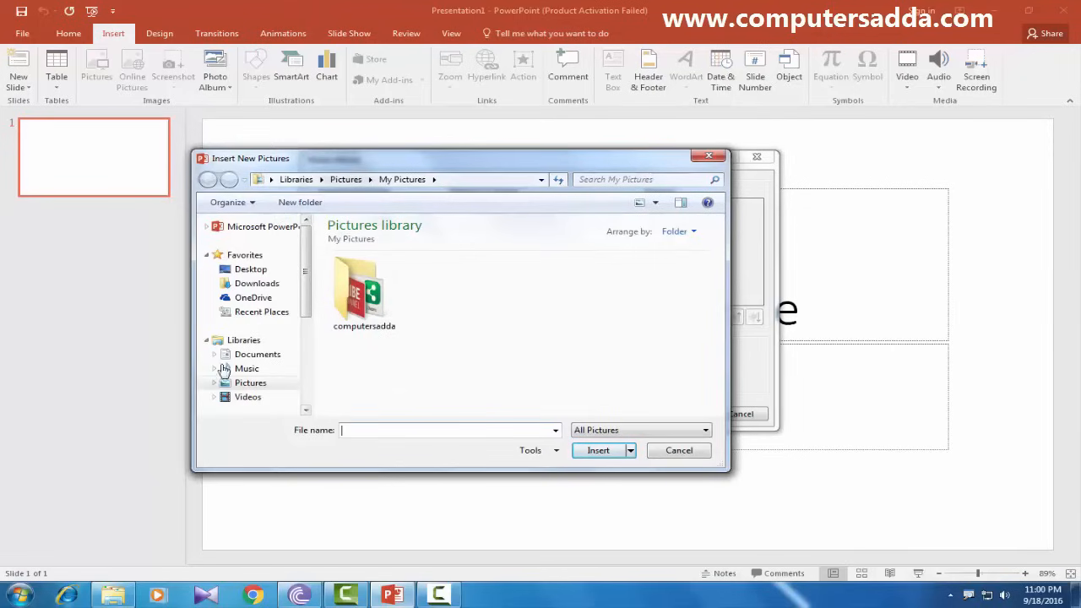
pyautogui.click(248, 386)
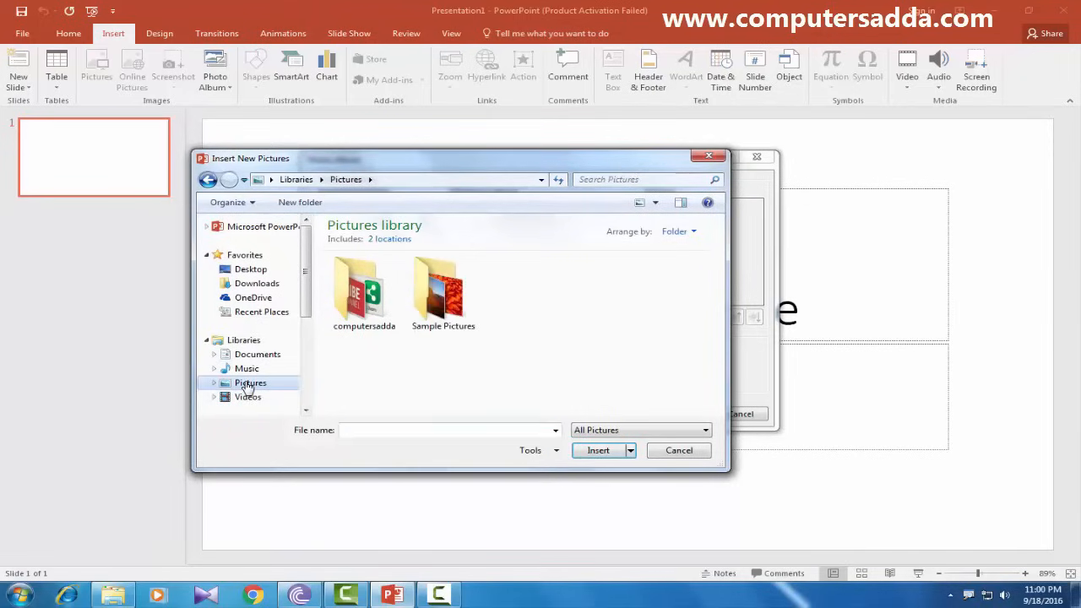
pyautogui.doubleClick(355, 309)
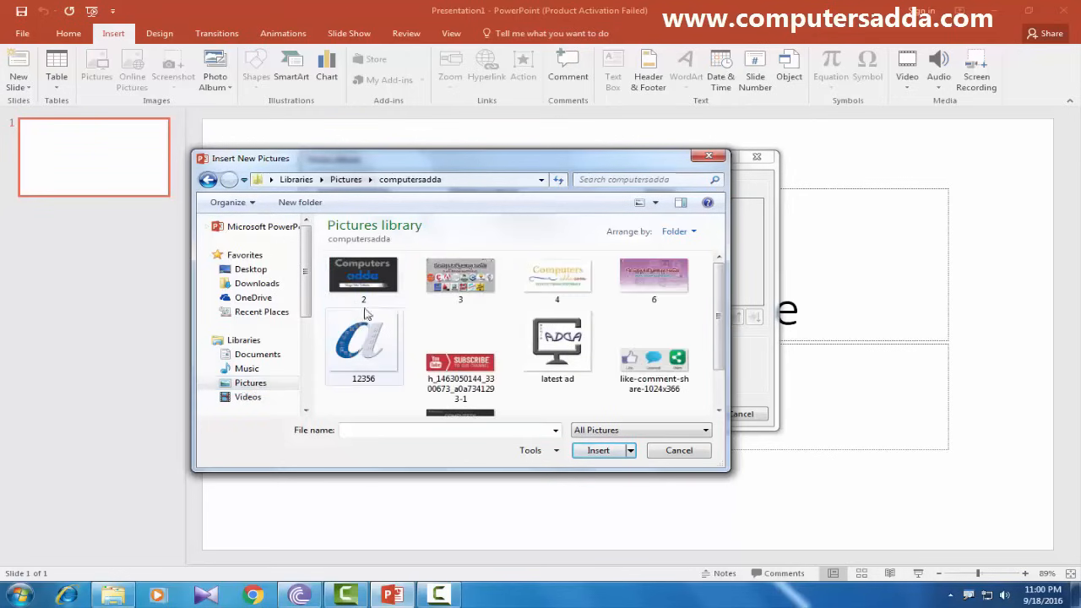
pyautogui.click(404, 310)
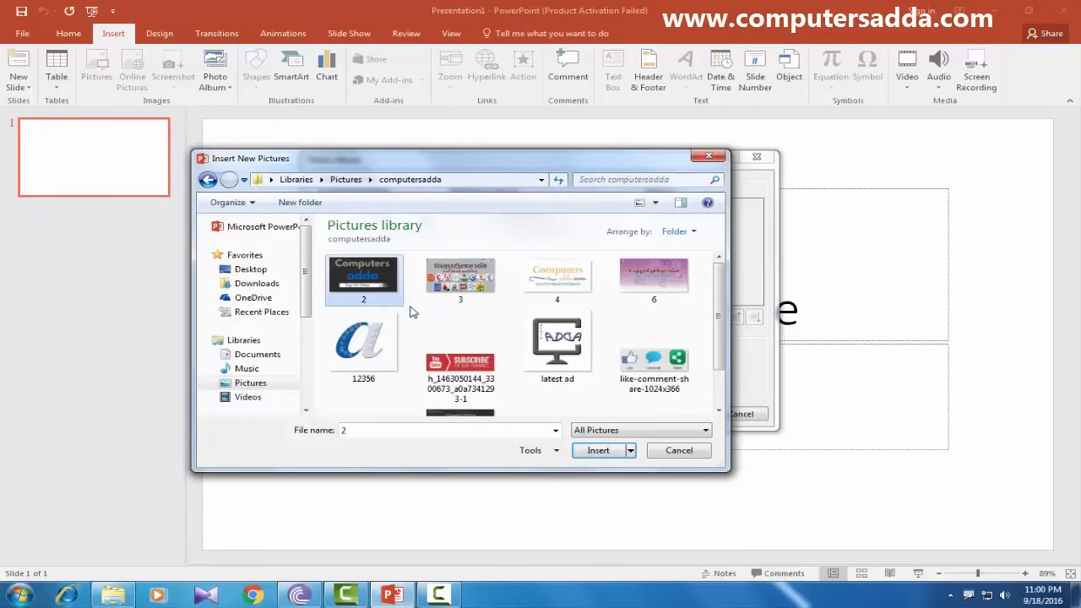
pyautogui.hotkey('ctrl', 'a')
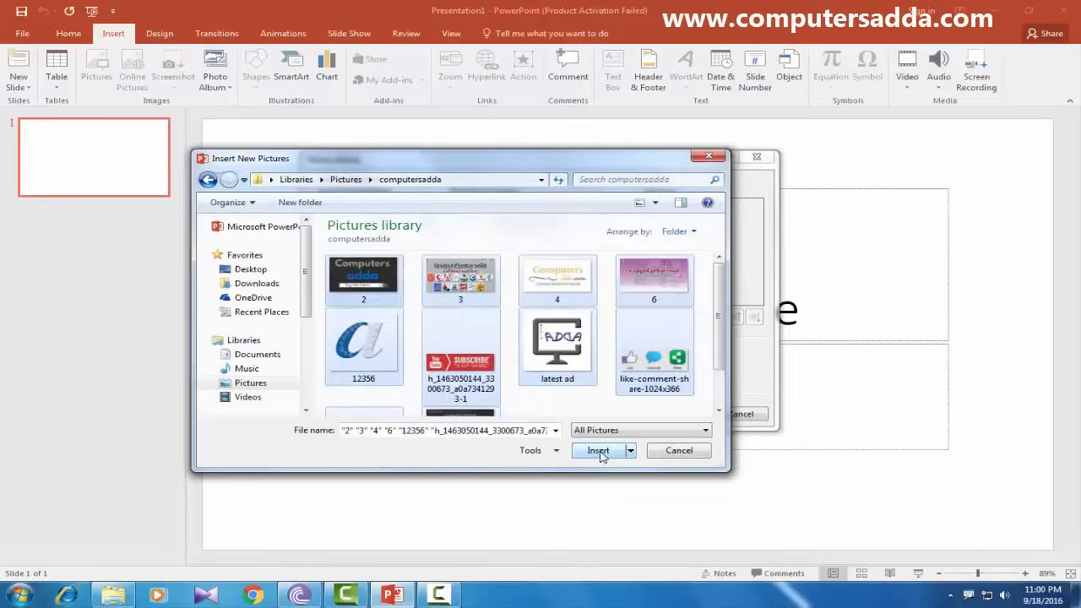
pyautogui.click(602, 454)
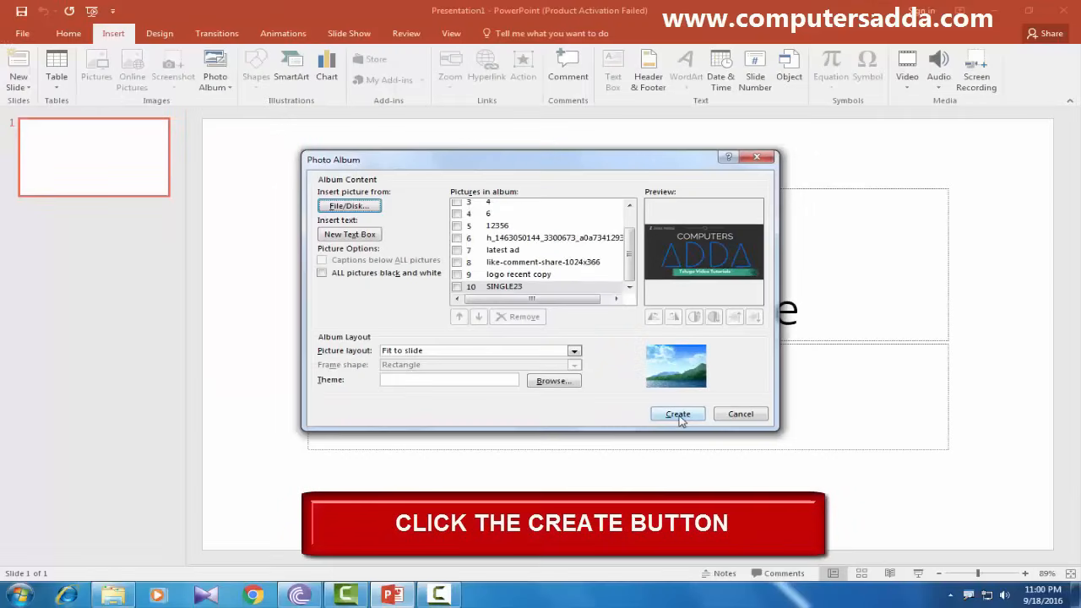
pyautogui.click(679, 414)
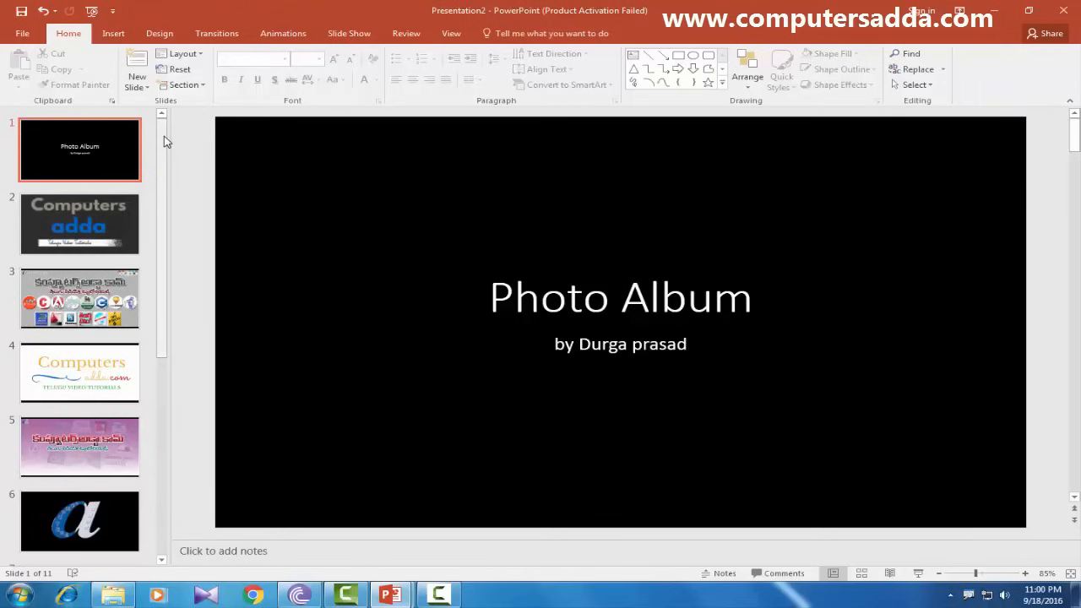
# Look through the picture slides of the new photo album up to slide 11 and return to the title slide.
pyautogui.moveTo(163, 137); pyautogui.dragTo(160, 381)
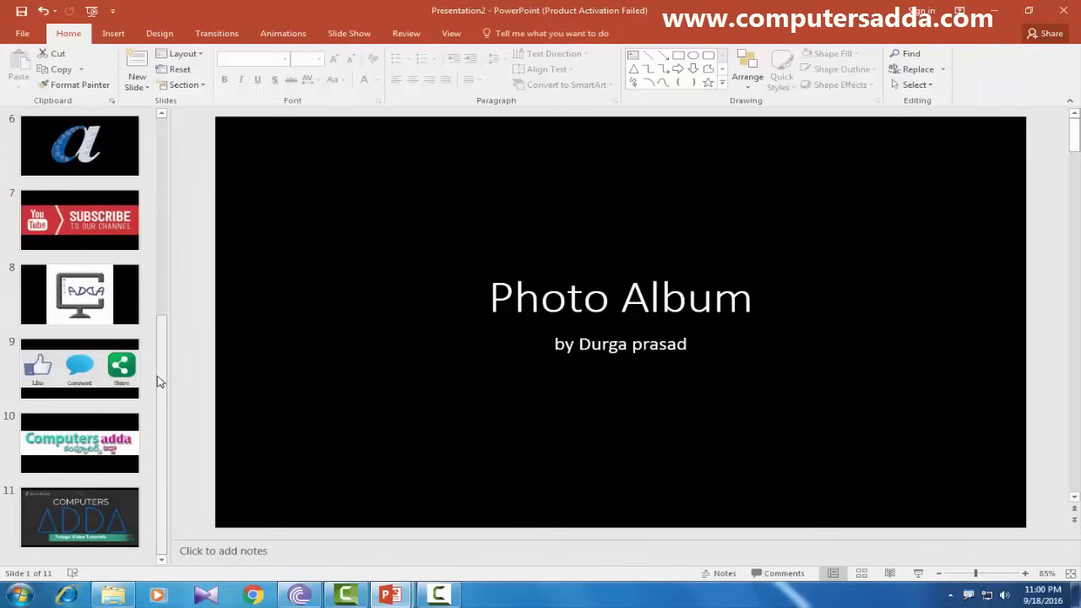
pyautogui.click(99, 145)
pyautogui.click(84, 227)
pyautogui.click(76, 297)
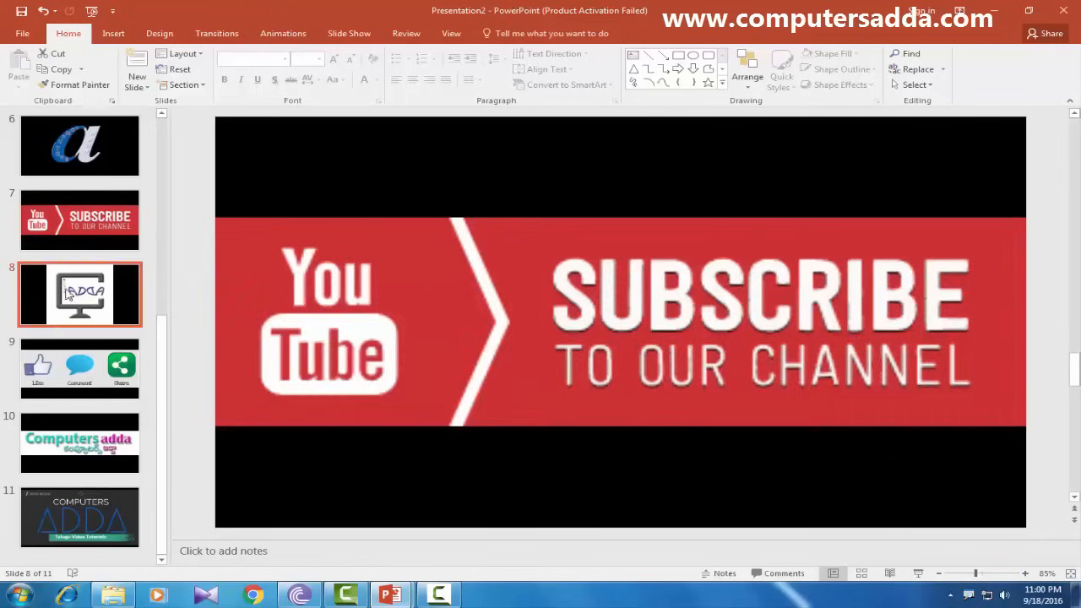
pyautogui.click(52, 377)
pyautogui.click(80, 444)
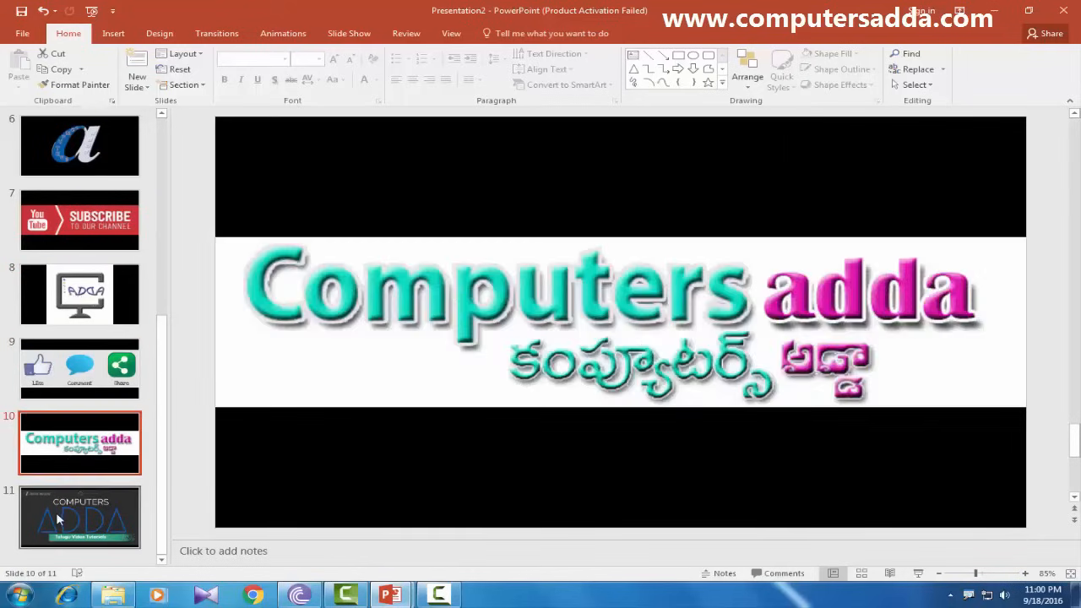
pyautogui.click(80, 517)
pyautogui.moveTo(162, 393); pyautogui.dragTo(153, 203)
pyautogui.click(76, 334)
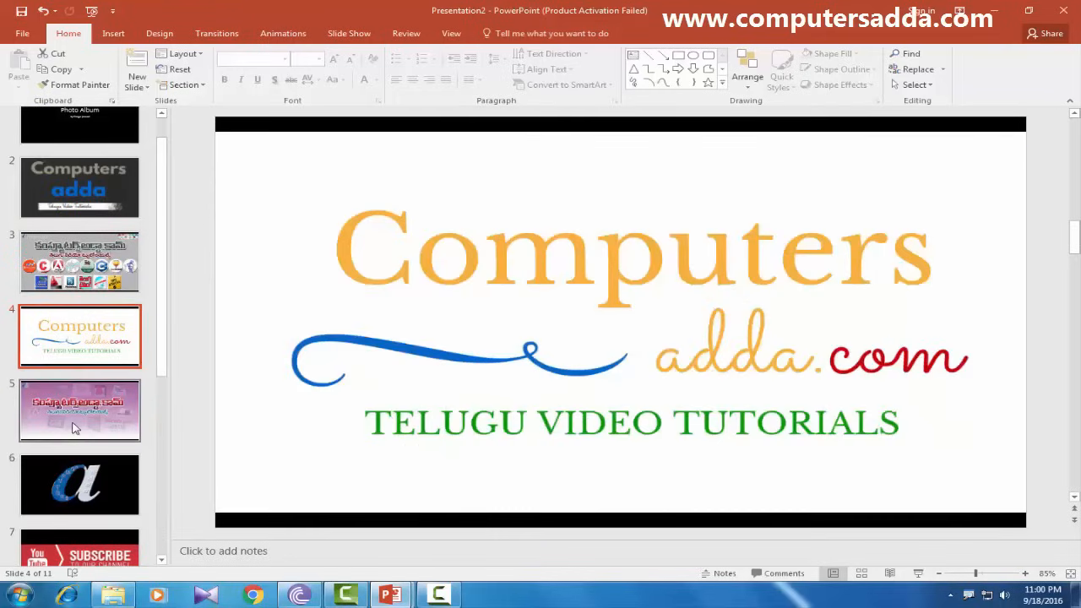
pyautogui.click(76, 427)
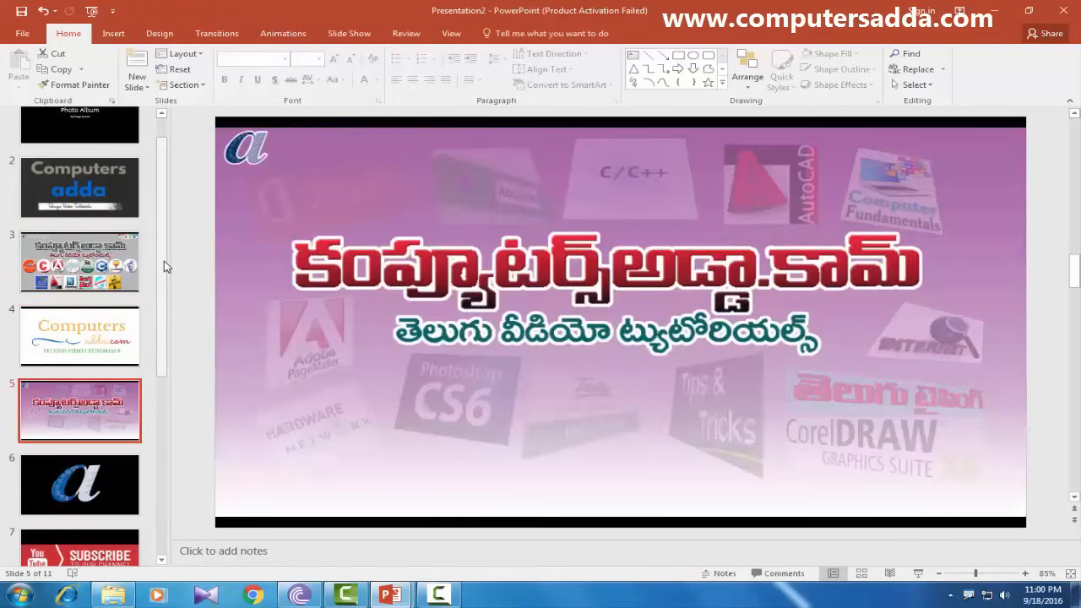
pyautogui.moveTo(165, 263); pyautogui.dragTo(160, 507)
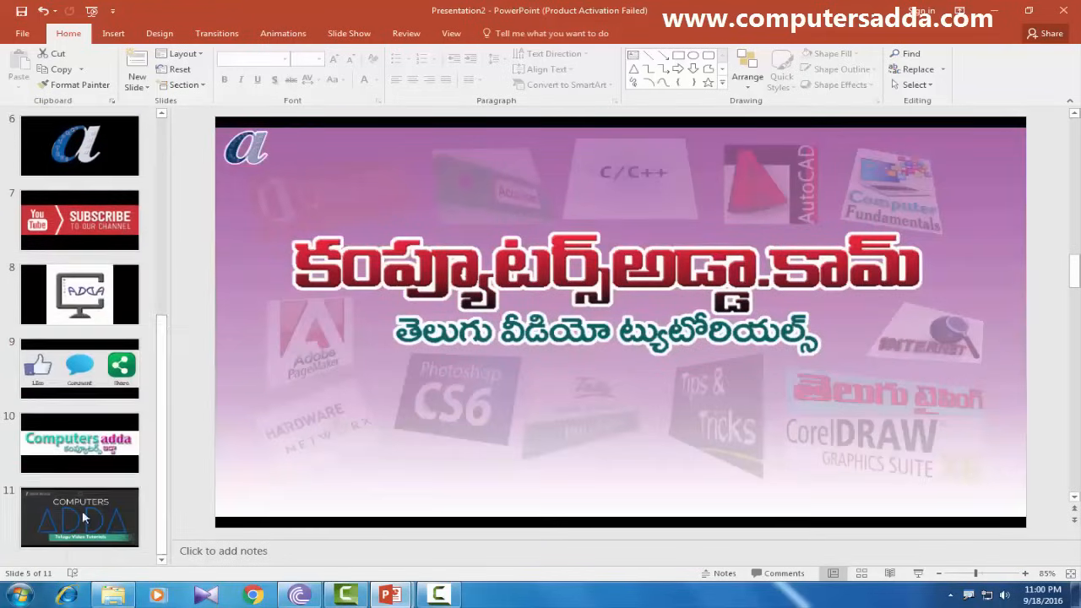
pyautogui.click(79, 511)
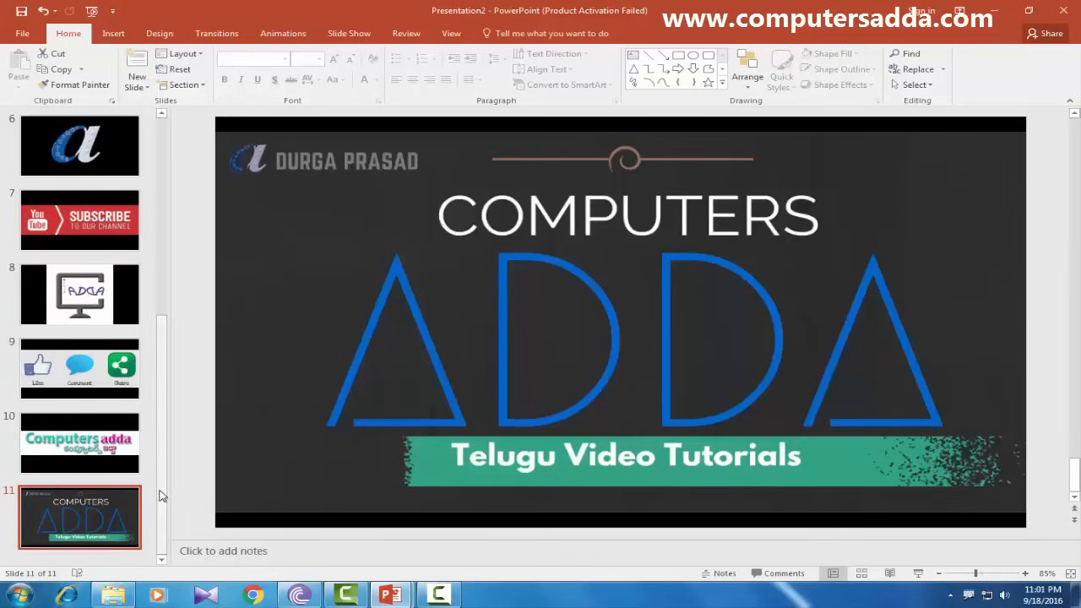
pyautogui.moveTo(160, 495); pyautogui.dragTo(161, 134)
pyautogui.click(91, 152)
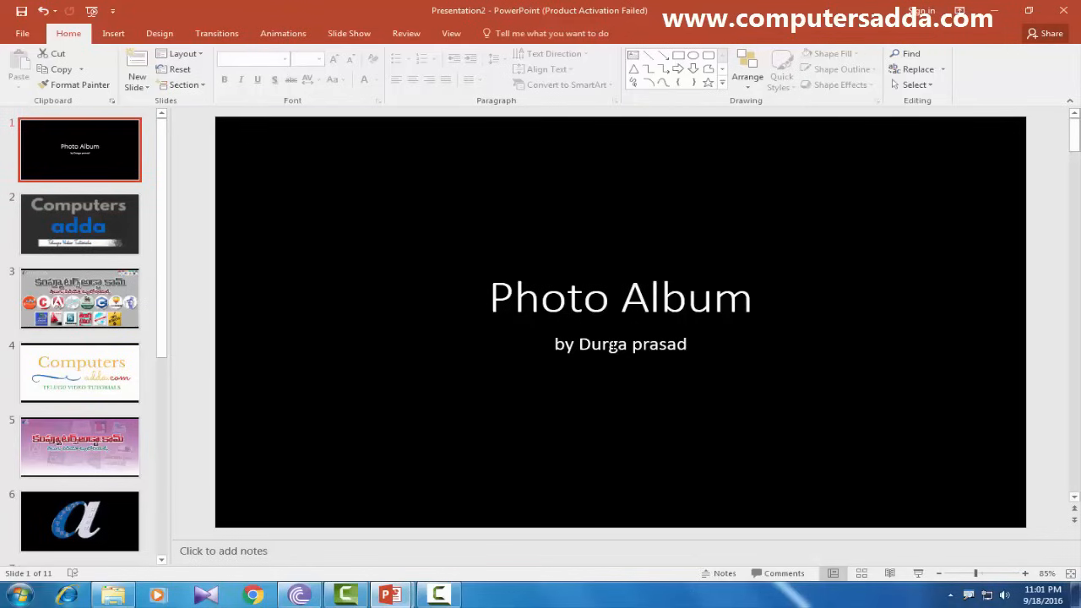
# Shrink the picture on slide 5 to a little over half the slide's width and move it near the slide's centre.
pyautogui.click(58, 232)
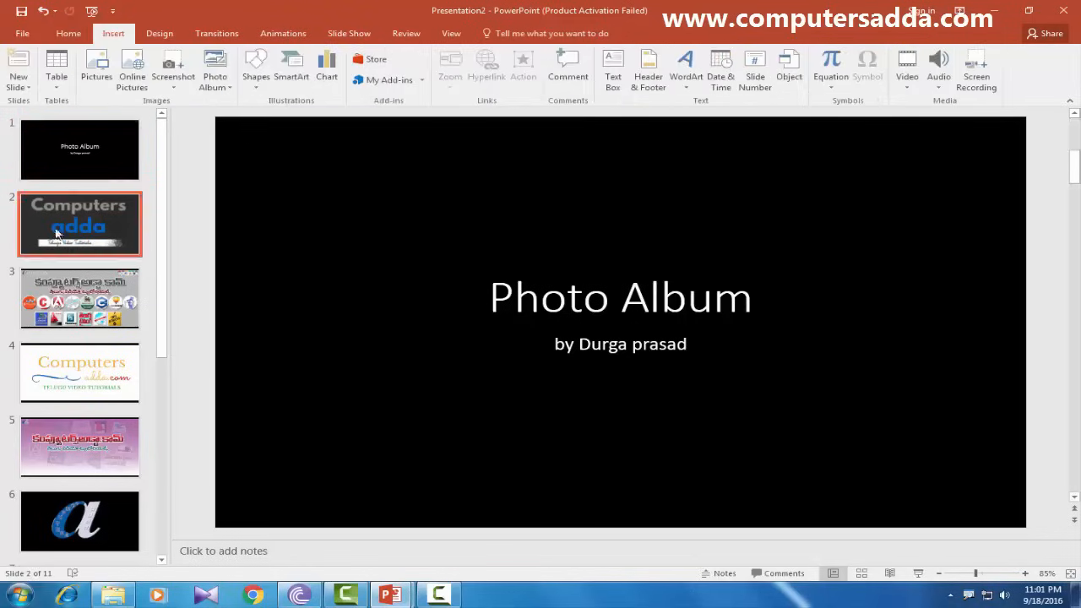
pyautogui.click(70, 303)
pyautogui.click(61, 394)
pyautogui.click(66, 443)
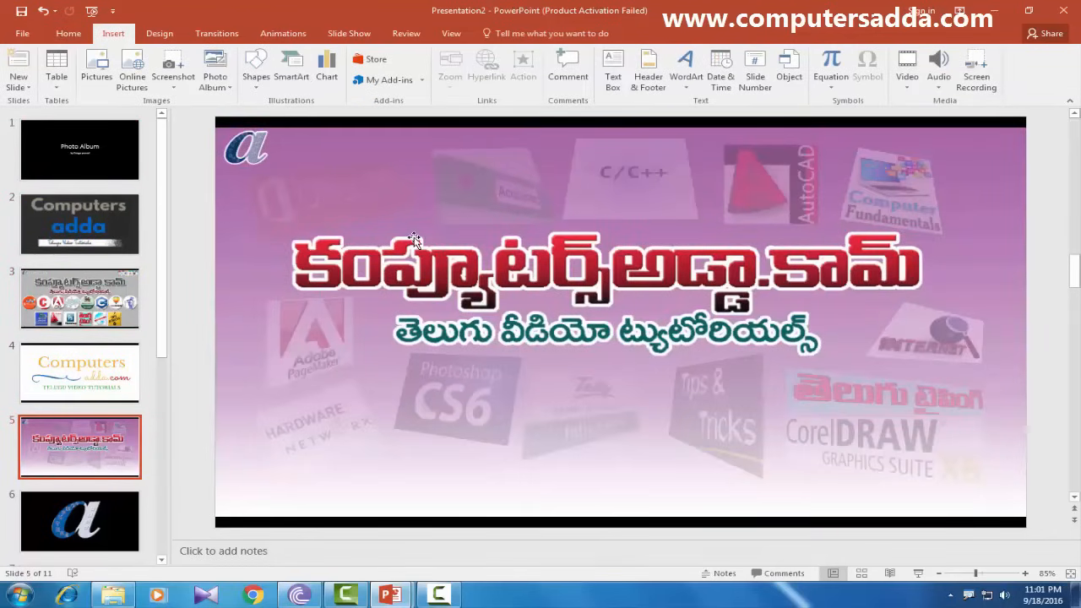
pyautogui.click(230, 136)
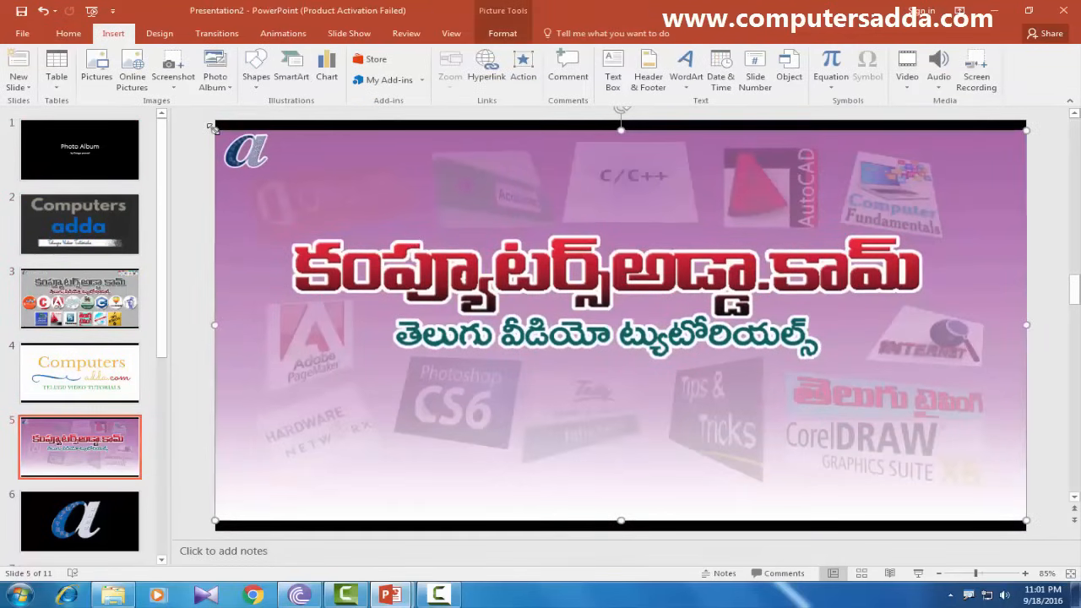
pyautogui.moveTo(211, 128); pyautogui.dragTo(556, 290)
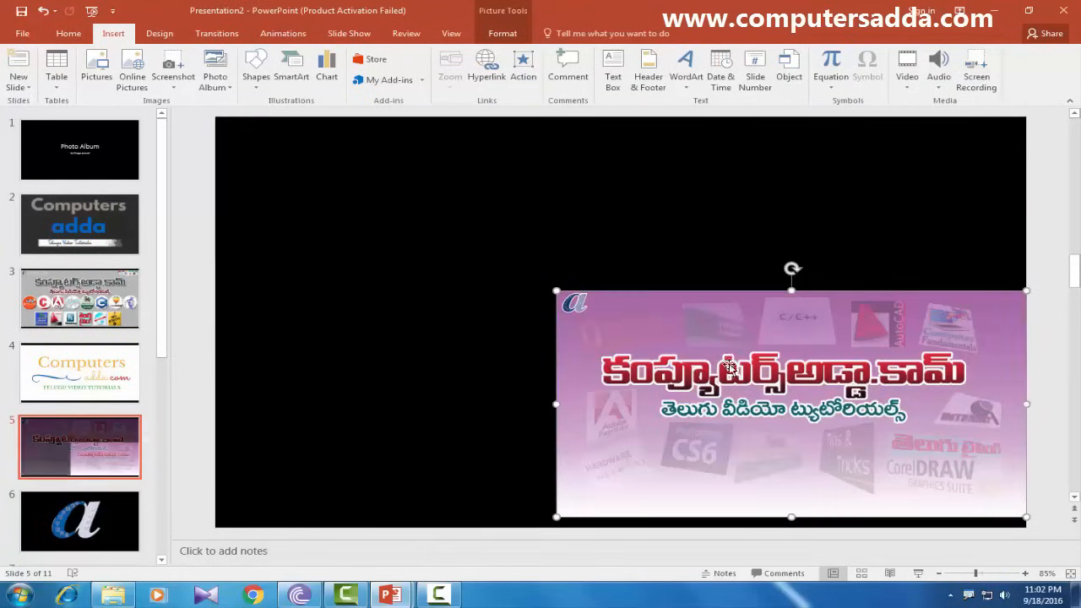
pyautogui.moveTo(730, 366); pyautogui.dragTo(548, 308)
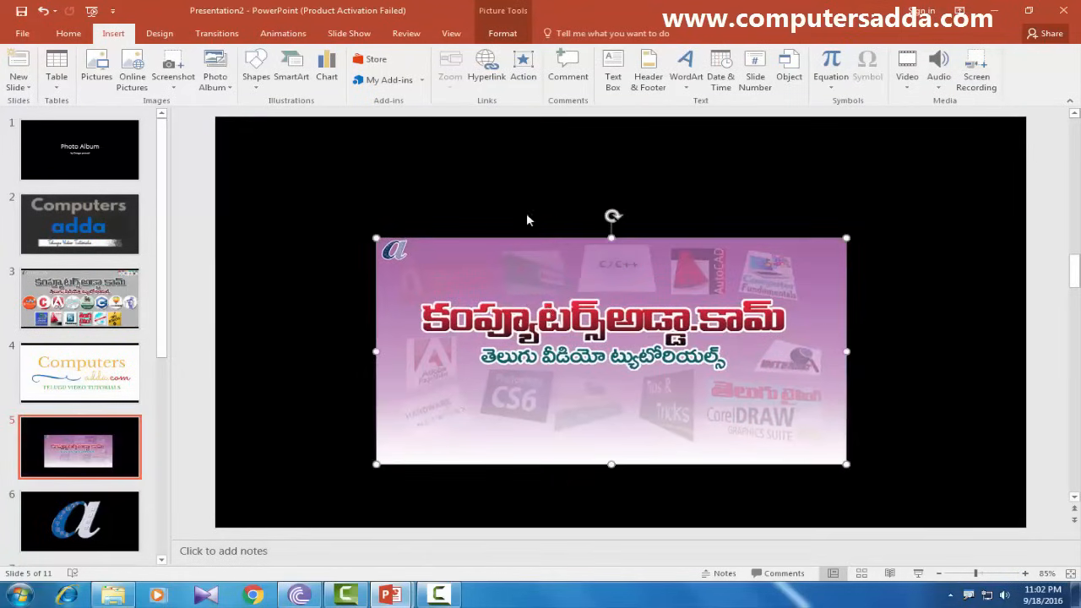
# Apply the light grey theme with a wooden floor to the photo album and give slide 5 a Split transition.
pyautogui.click(160, 36)
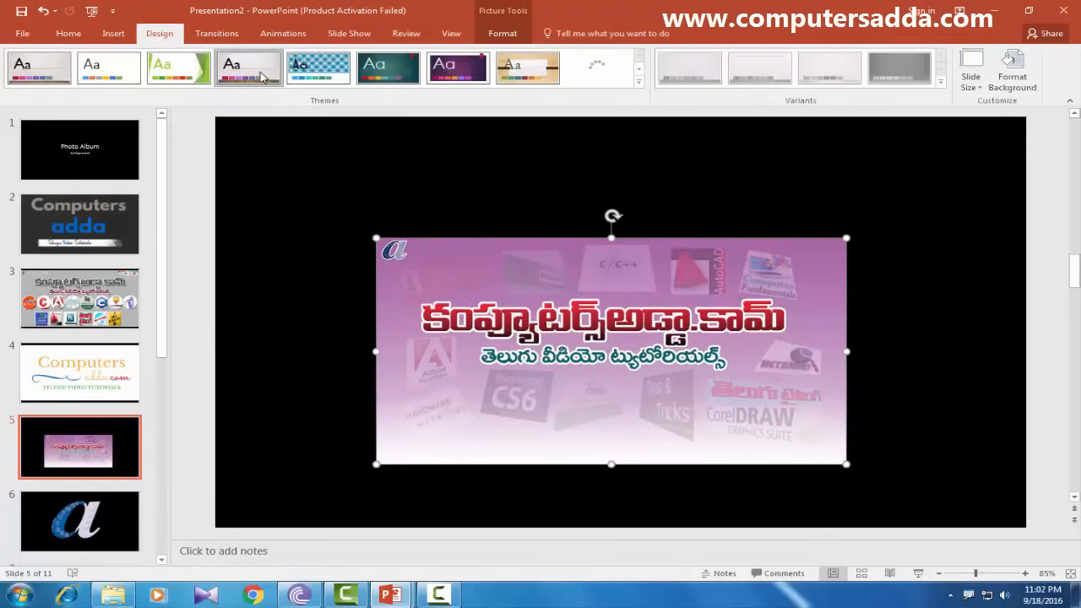
pyautogui.click(262, 77)
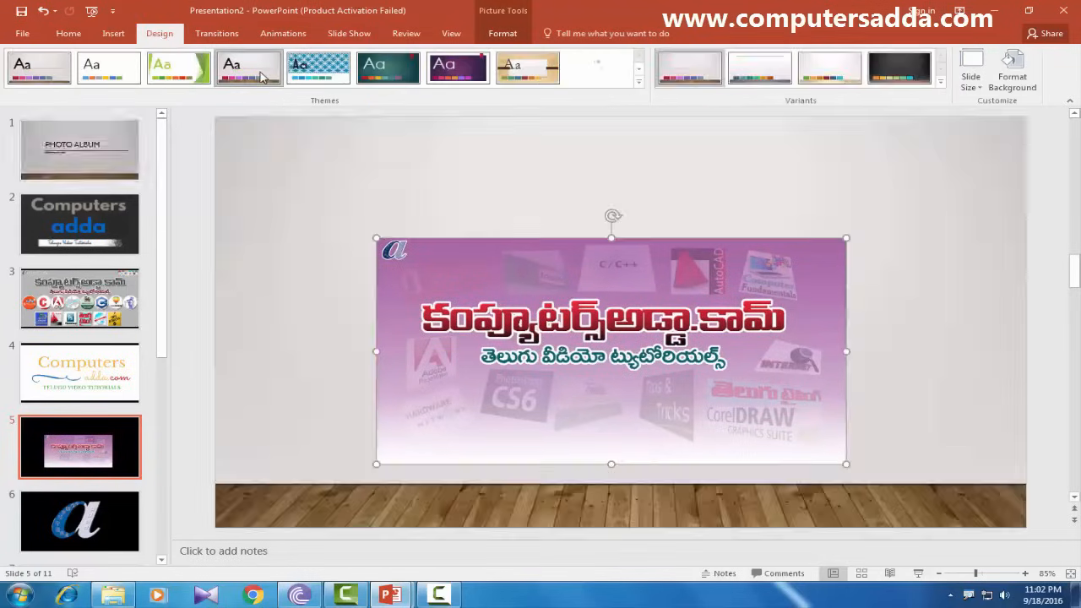
pyautogui.click(214, 35)
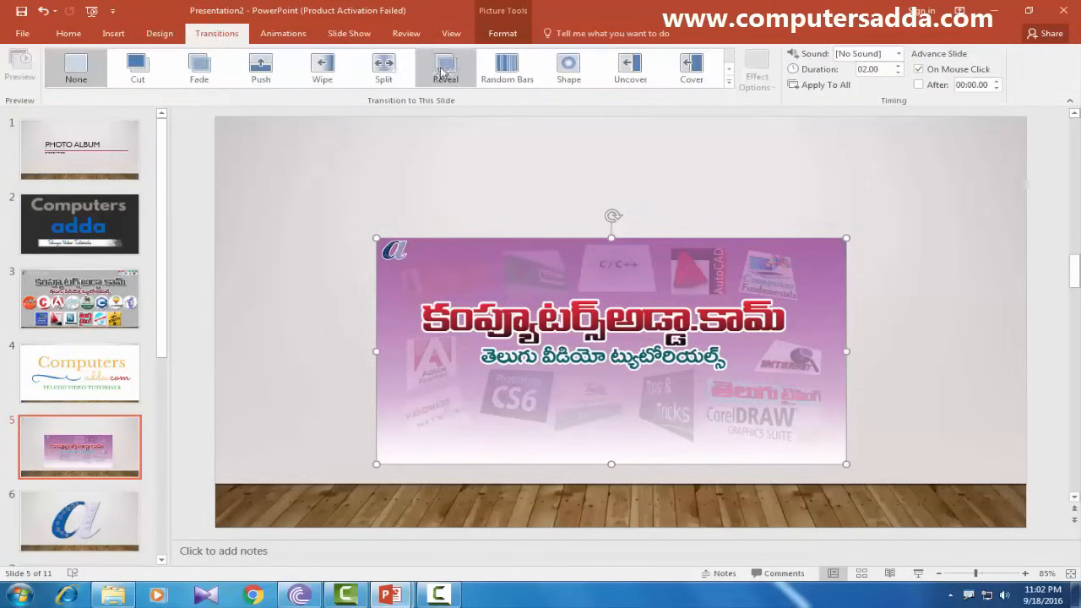
pyautogui.click(364, 73)
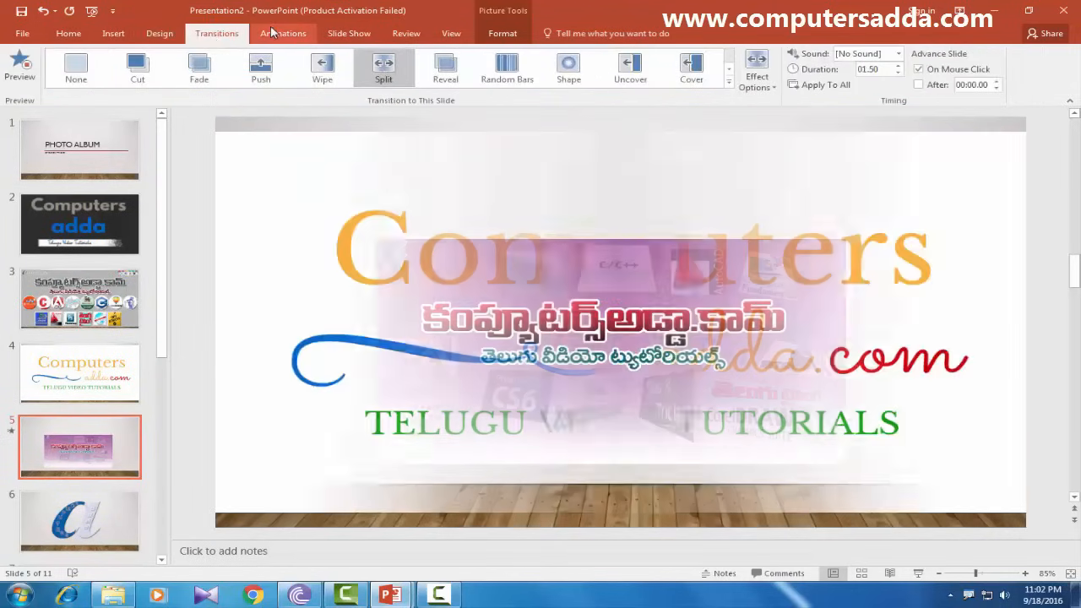
# Add a Float In animation to the picture on slide 5.
pyautogui.click(283, 33)
pyautogui.click(505, 310)
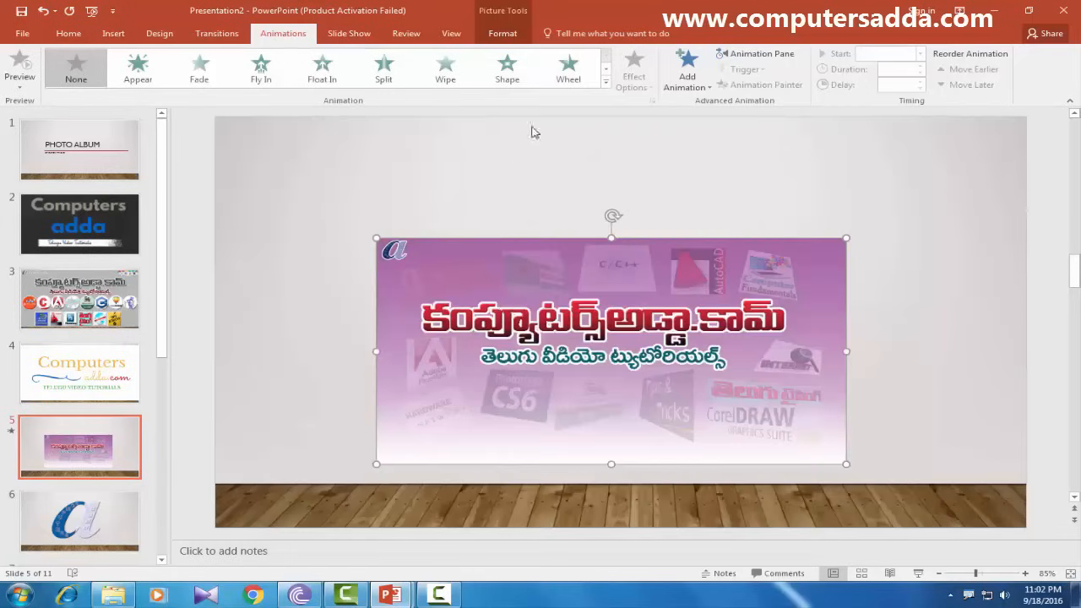
pyautogui.click(322, 73)
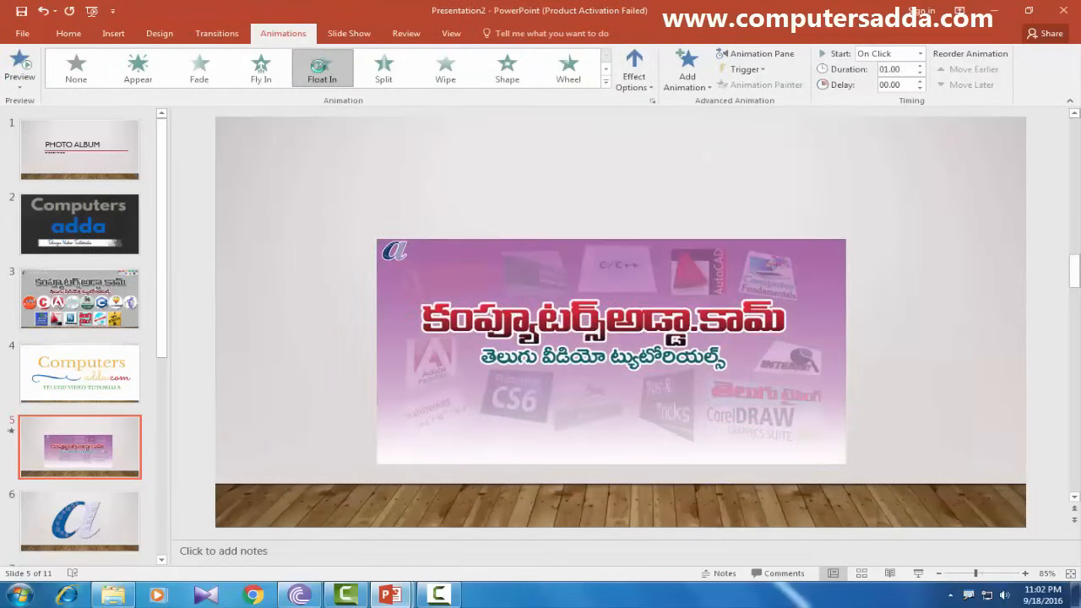
# Look through the album's slides with the new theme and return to the title slide.
pyautogui.click(85, 245)
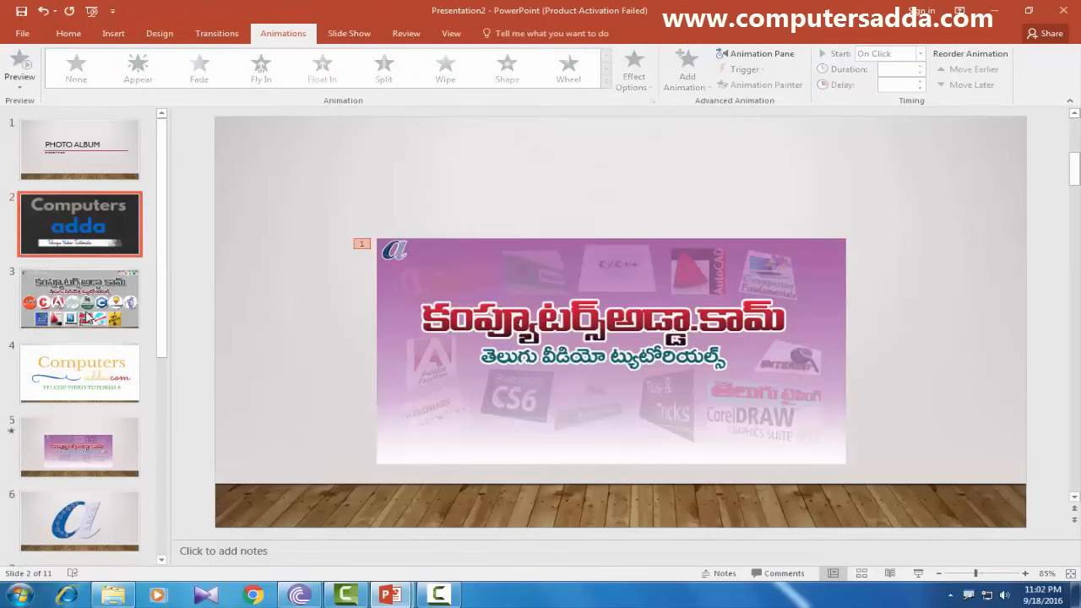
pyautogui.click(83, 322)
pyautogui.click(68, 448)
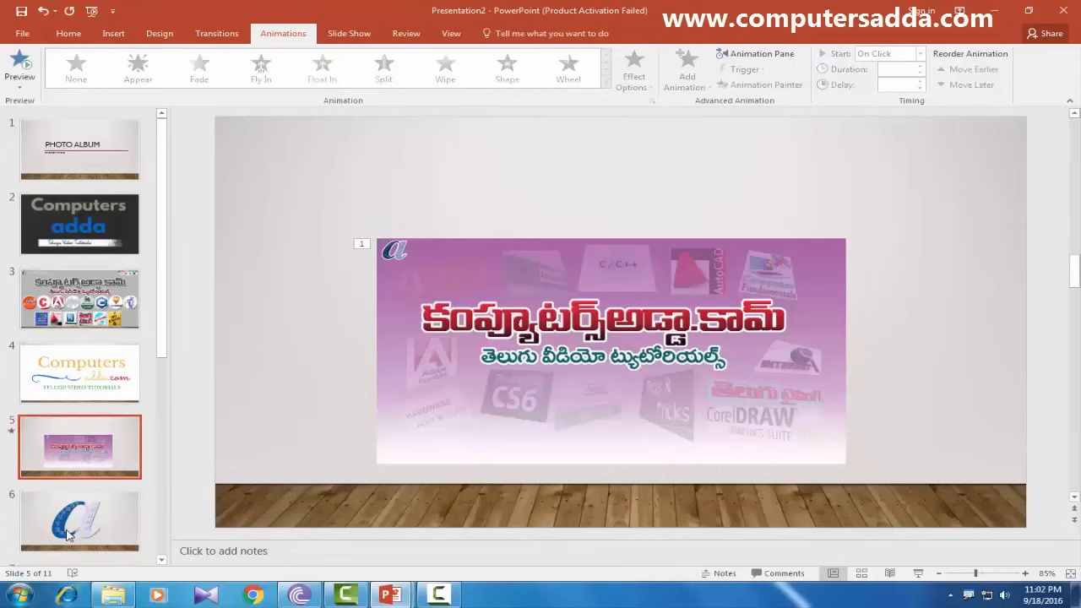
pyautogui.click(76, 520)
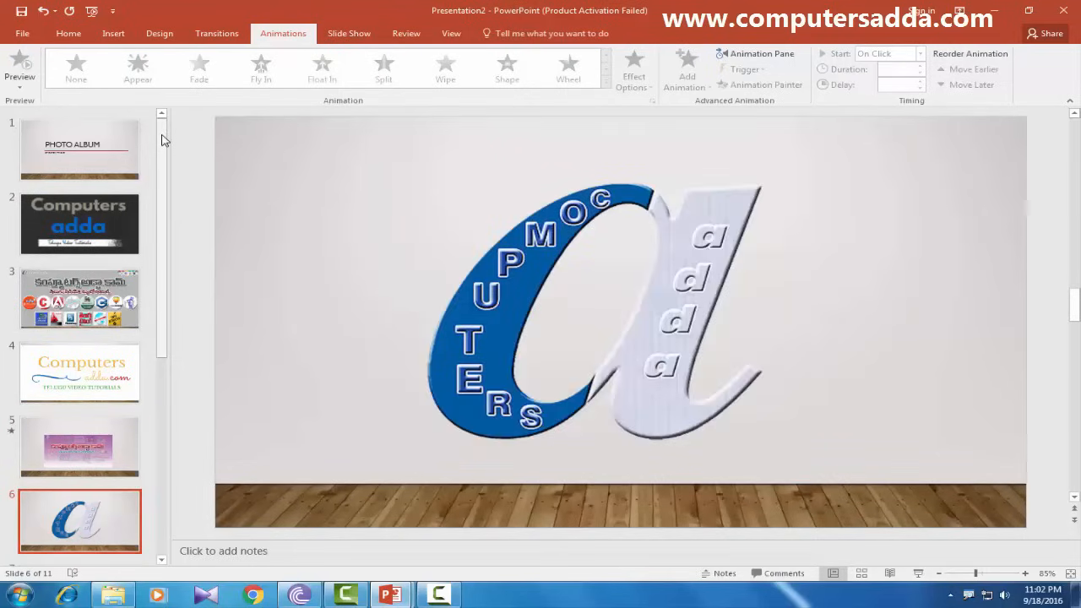
pyautogui.scroll(-3, 163, 220)
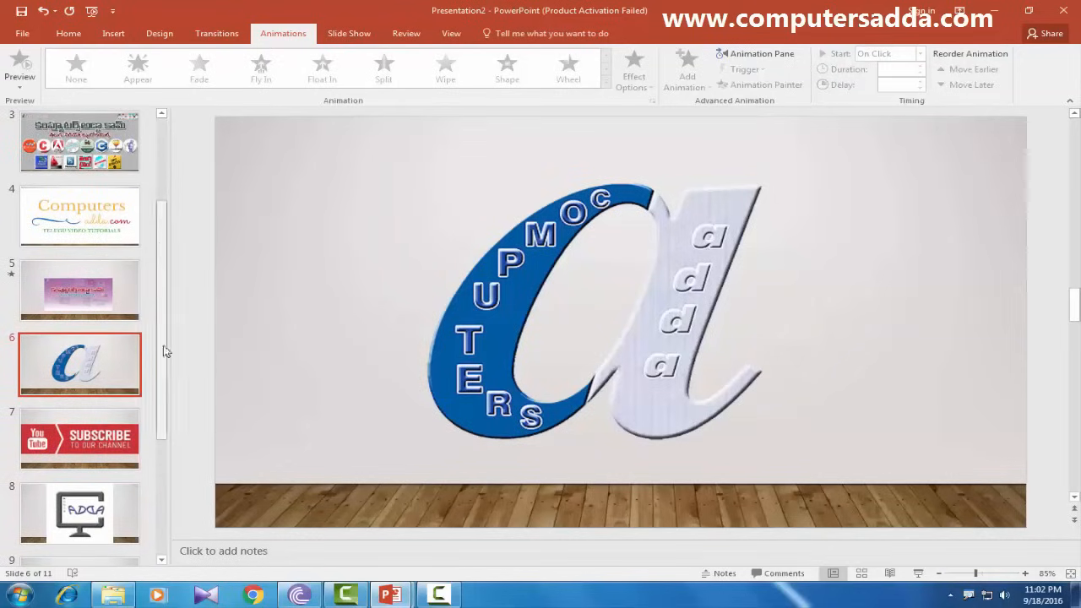
pyautogui.moveTo(166, 351); pyautogui.dragTo(161, 242)
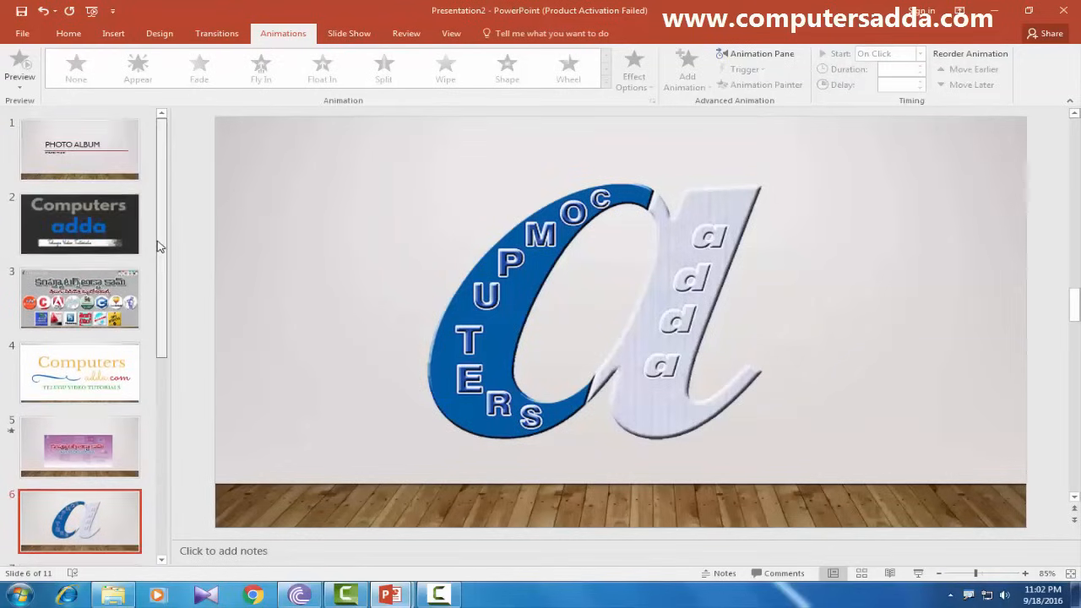
pyautogui.click(68, 151)
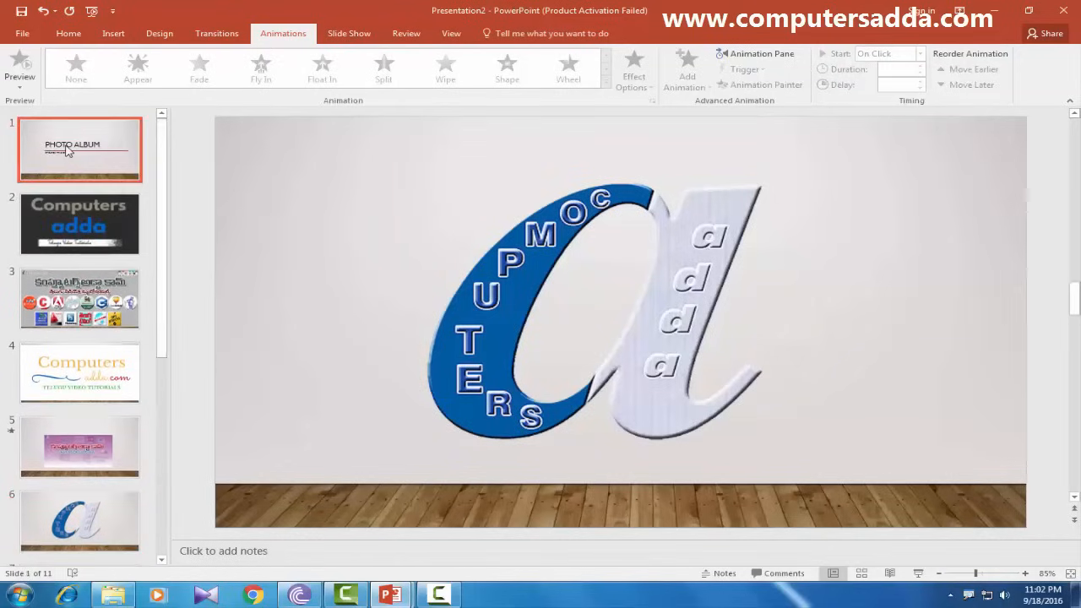
pyautogui.click(118, 36)
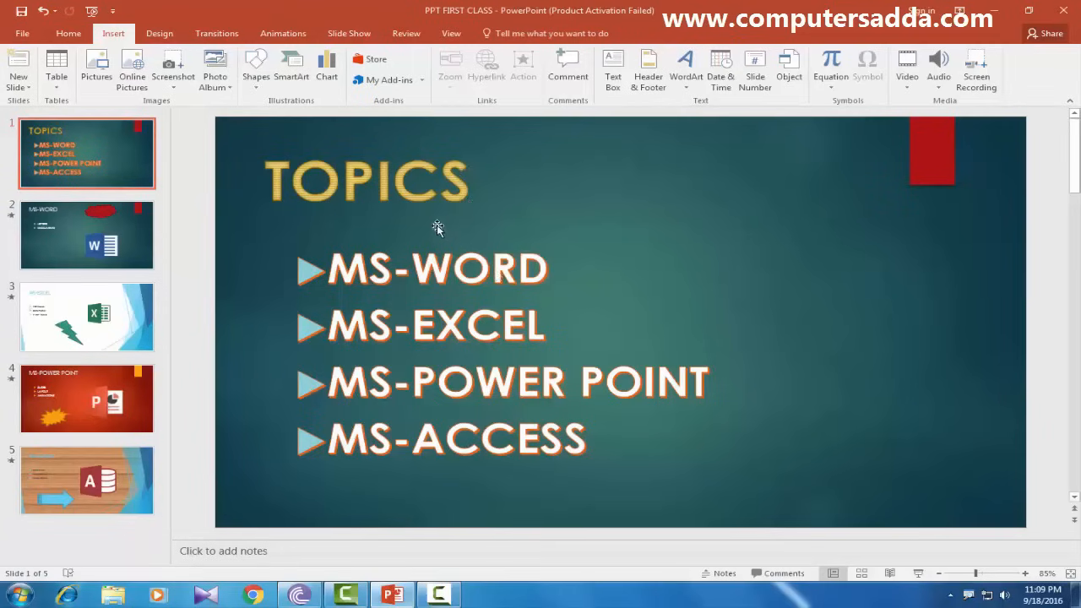
pyautogui.click(447, 184)
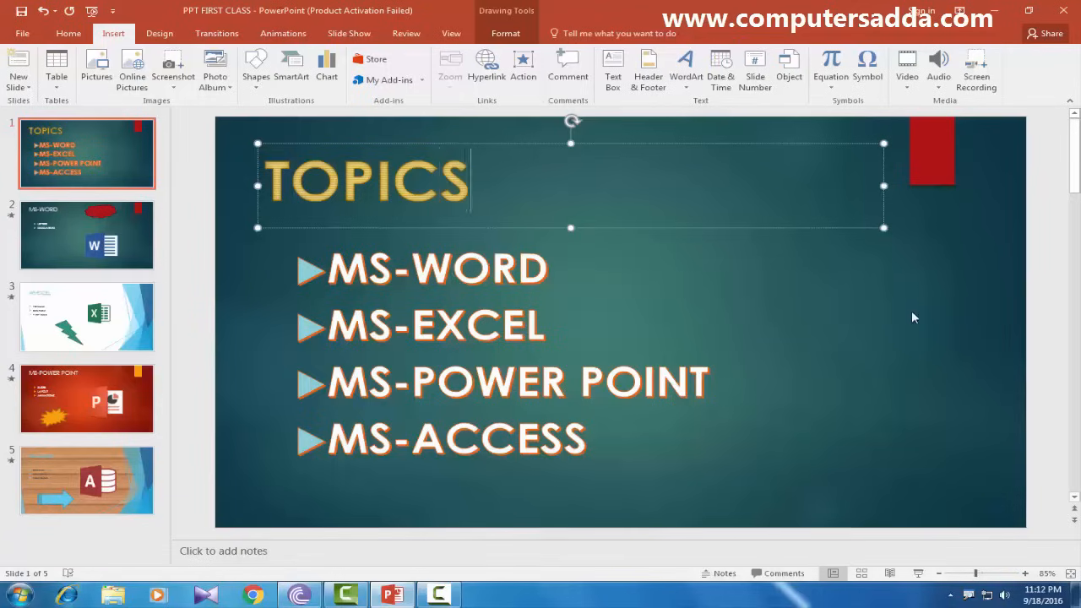
pyautogui.click(705, 341)
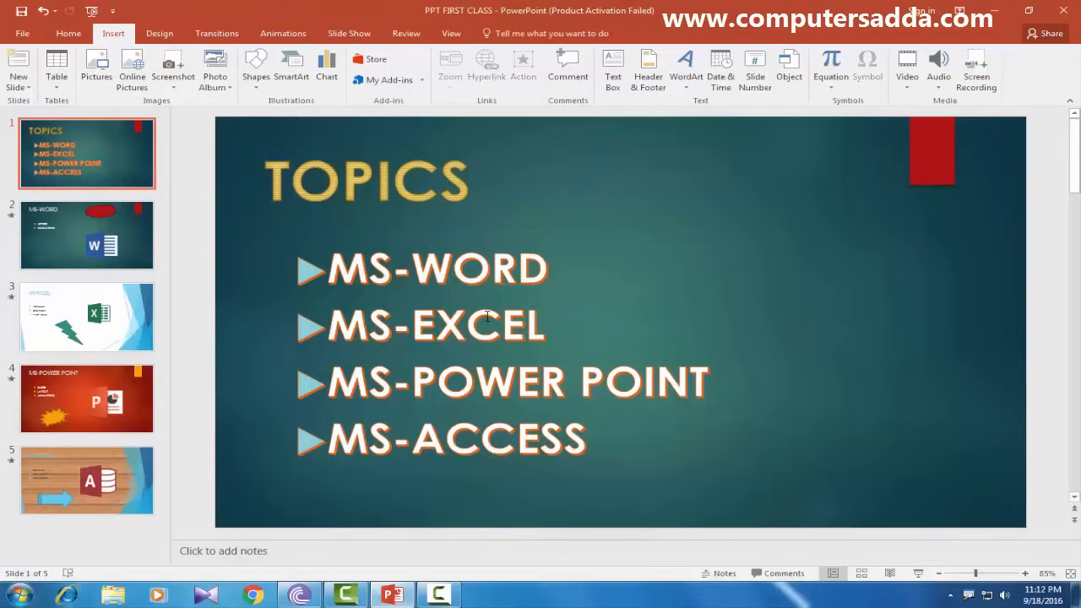